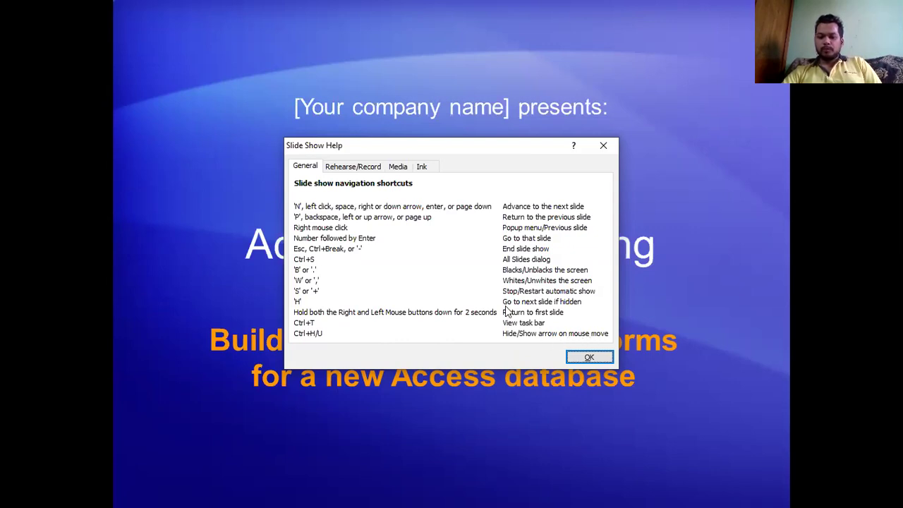
Step: Review the Rehearse/Record, Media and Ink shortcut lists in the slide show help
left_click(364, 166)
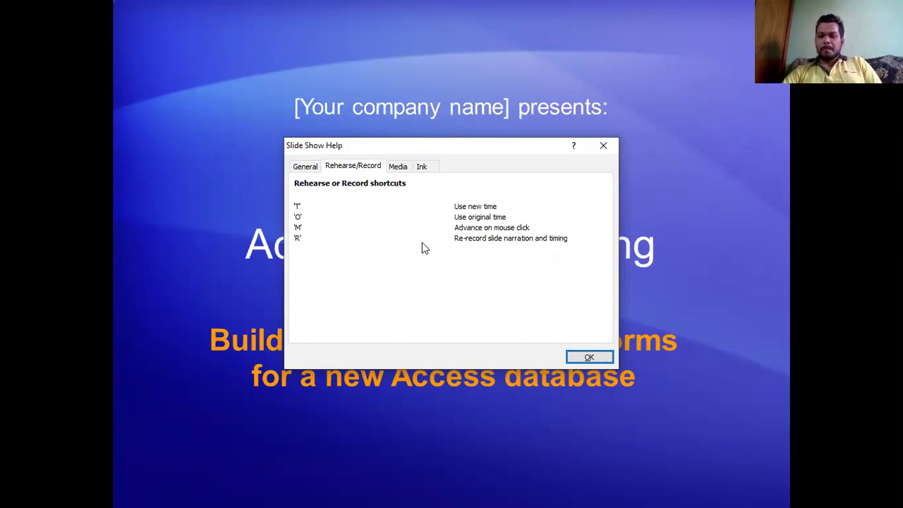
left_click(402, 170)
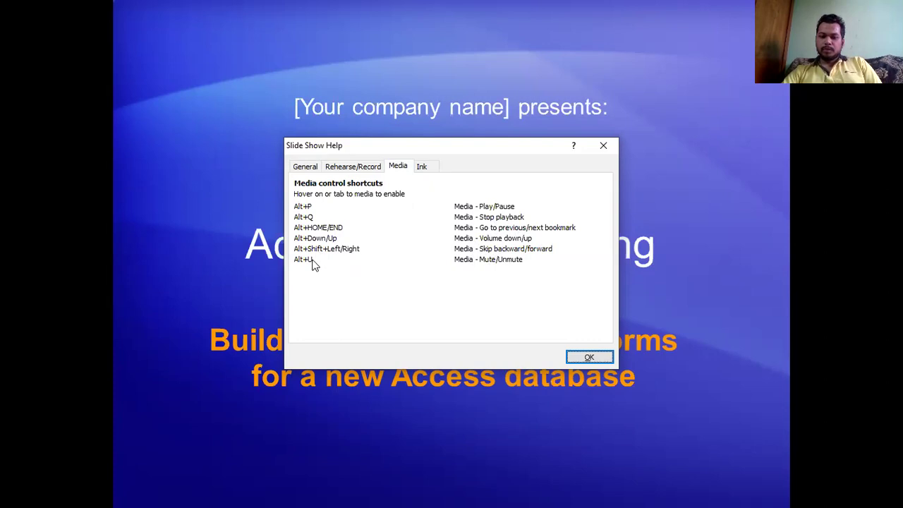
left_click(421, 166)
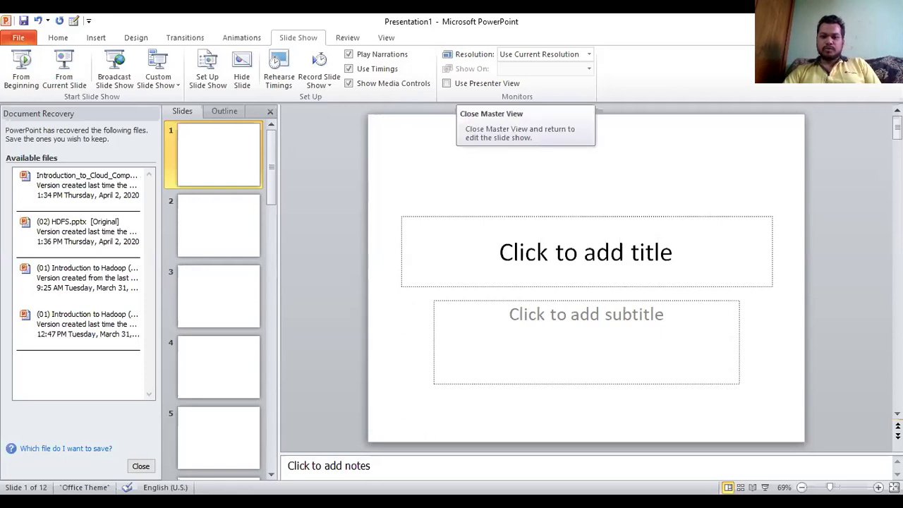
right_click(479, 60)
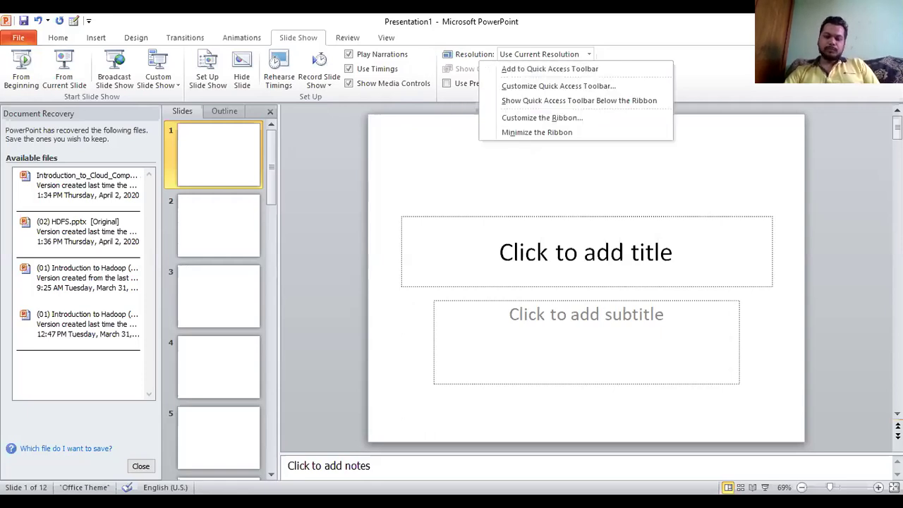
key("Escape")
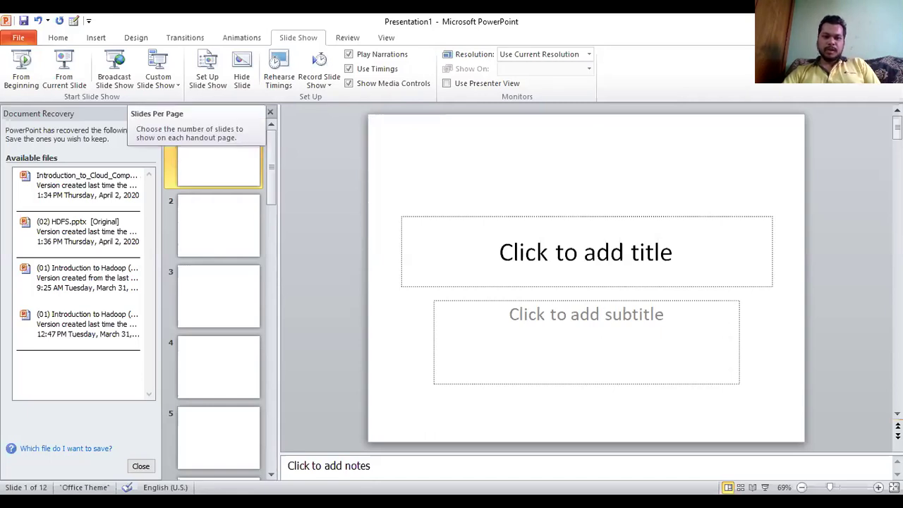
Step: Set the handout master to 9 slides per page
left_click(145, 74)
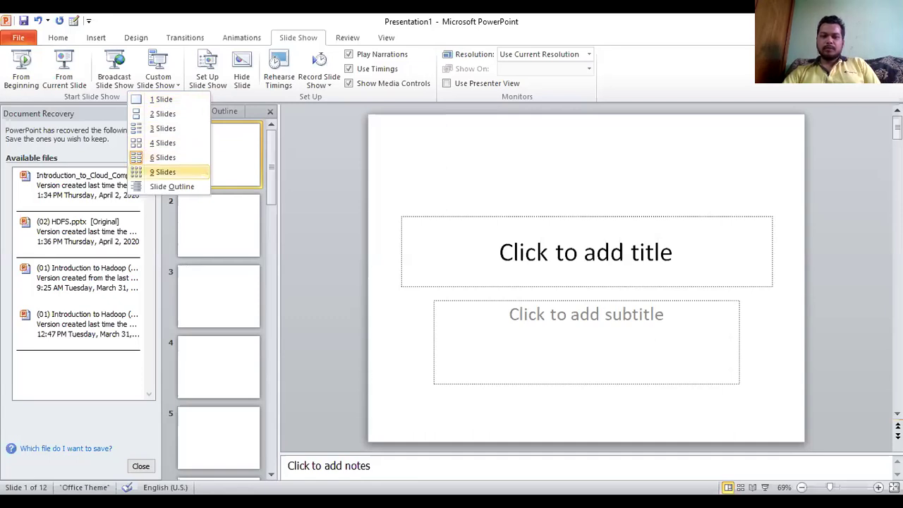
left_click(163, 173)
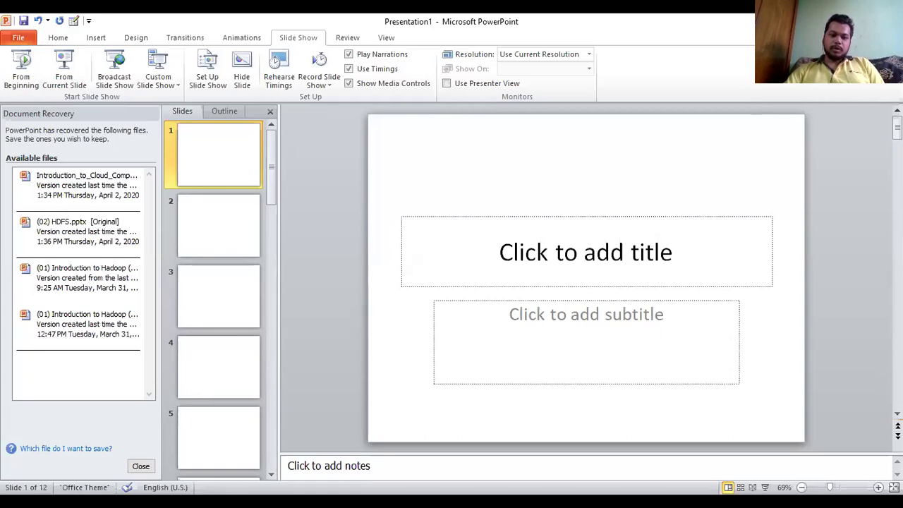
Step: Examine the print range choices for the presentation, including Print All Slides, Print Current Slide and Custom Range
left_click(181, 226)
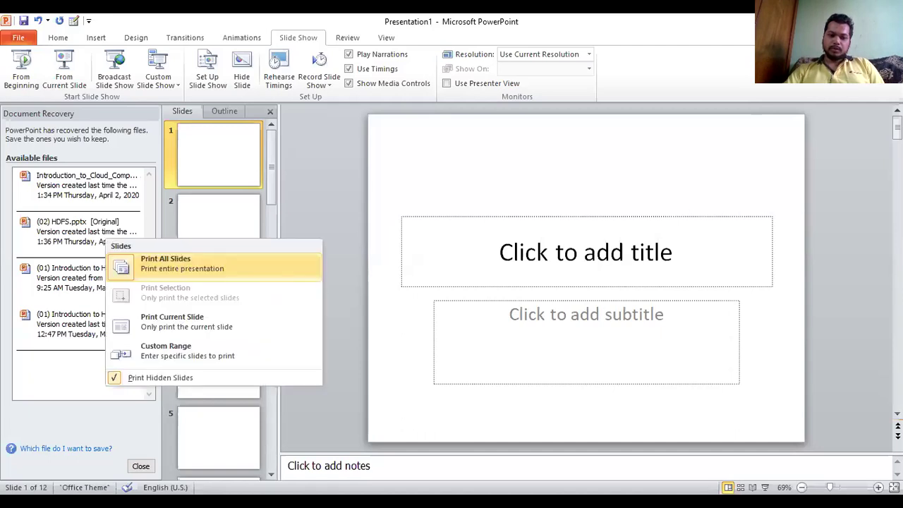
left_click(213, 267)
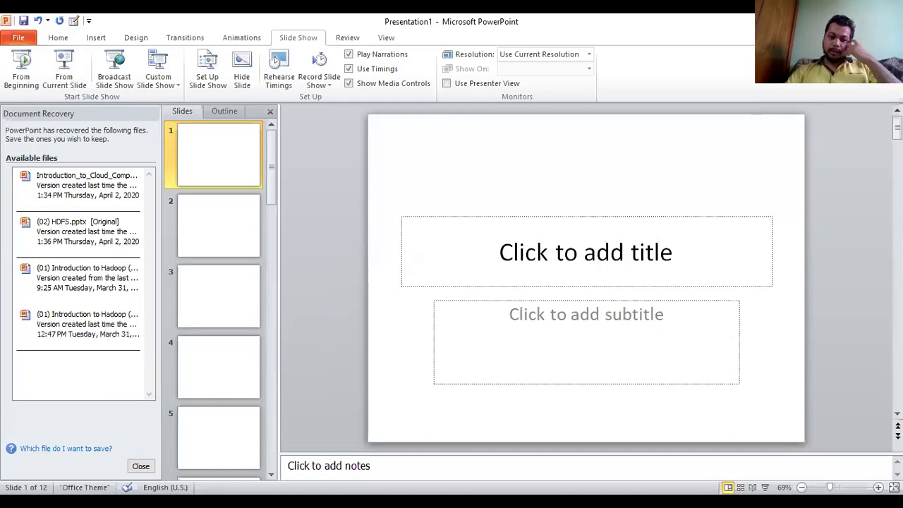
left_click(181, 225)
key("Down")
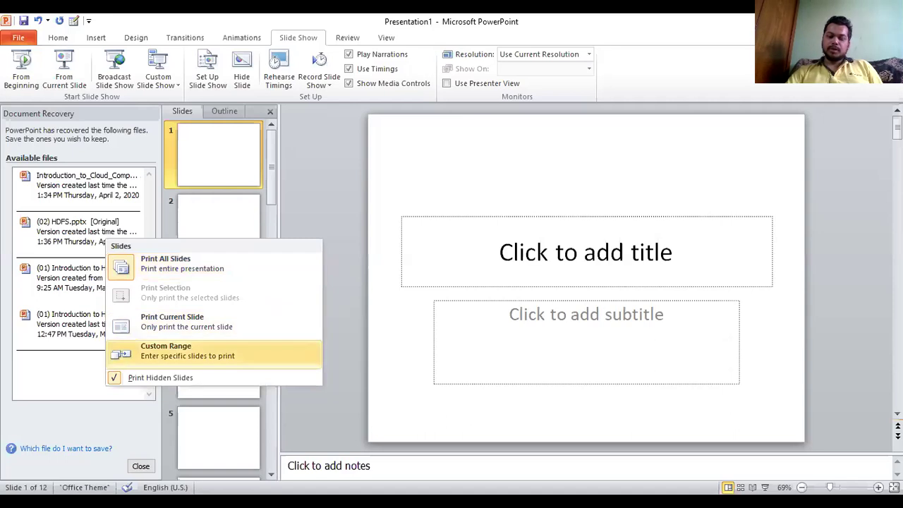
key("Escape")
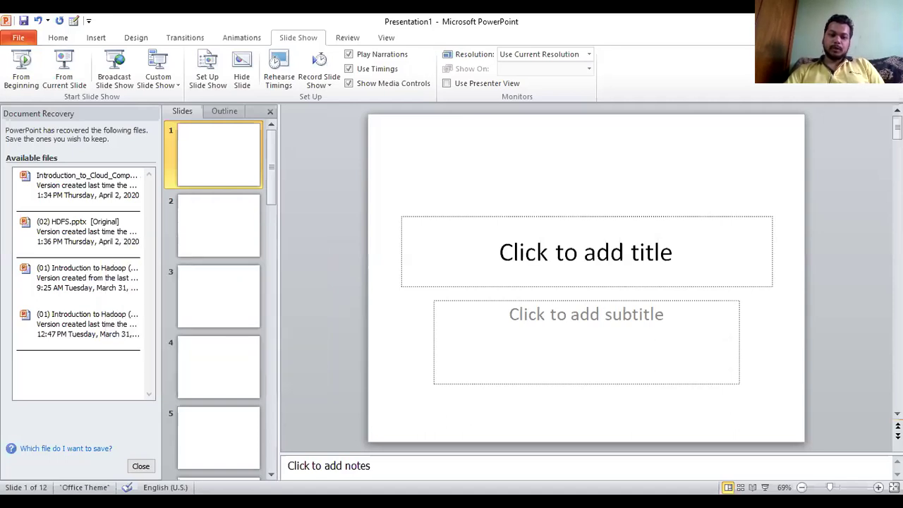
left_click(181, 226)
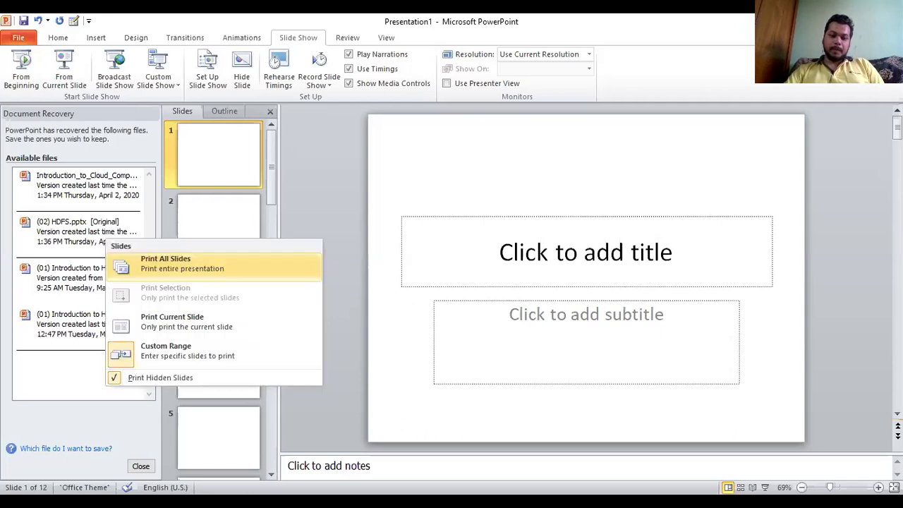
key("Up")
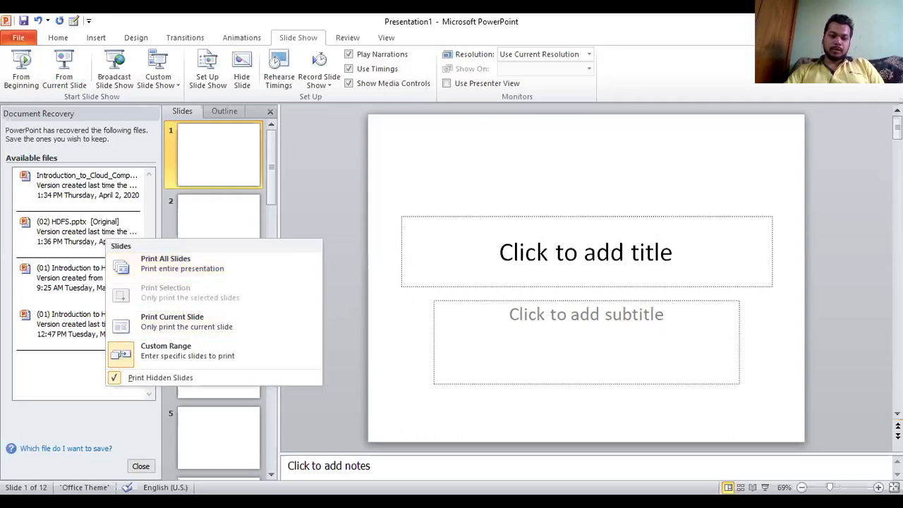
key("Escape")
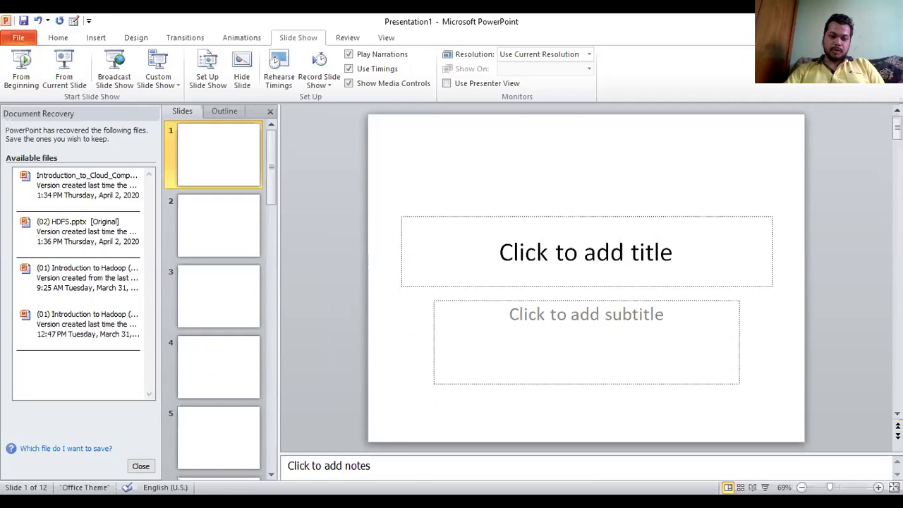
Step: Examine the print layout and handout choices, from one to nine slides per page, and the neighbouring print setting
left_click(183, 271)
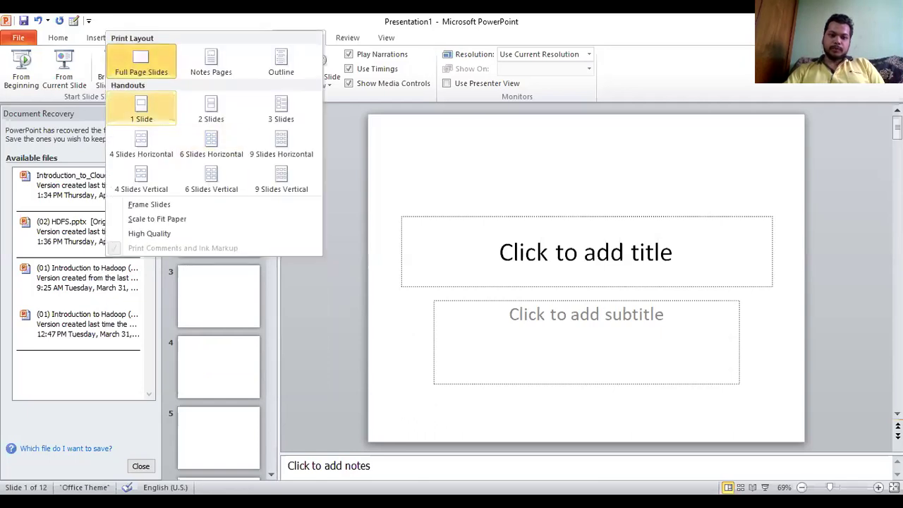
key("Right")
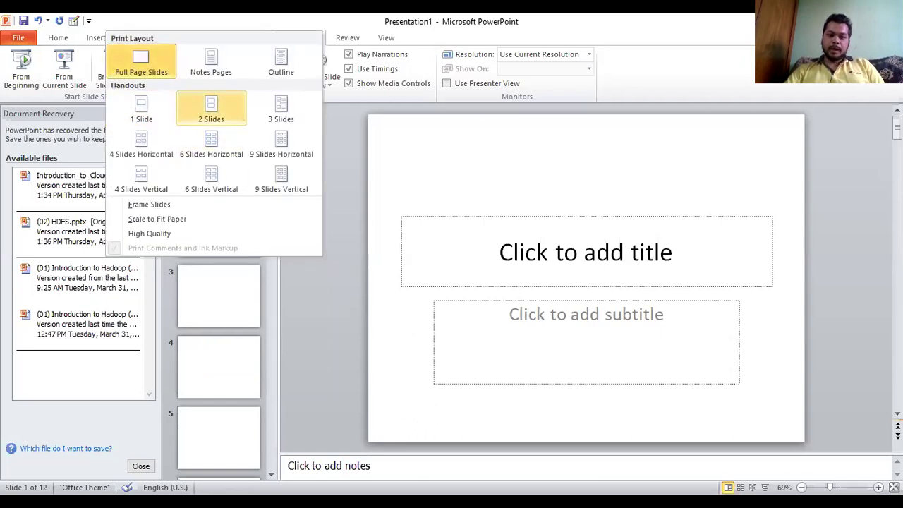
key("Down")
key("Right")
key("Left")
key("Left")
key("Down")
key("Right")
key("Right")
key("Up")
key("Left")
key("Up")
key("Down")
key("Down")
key("Down")
key("Down")
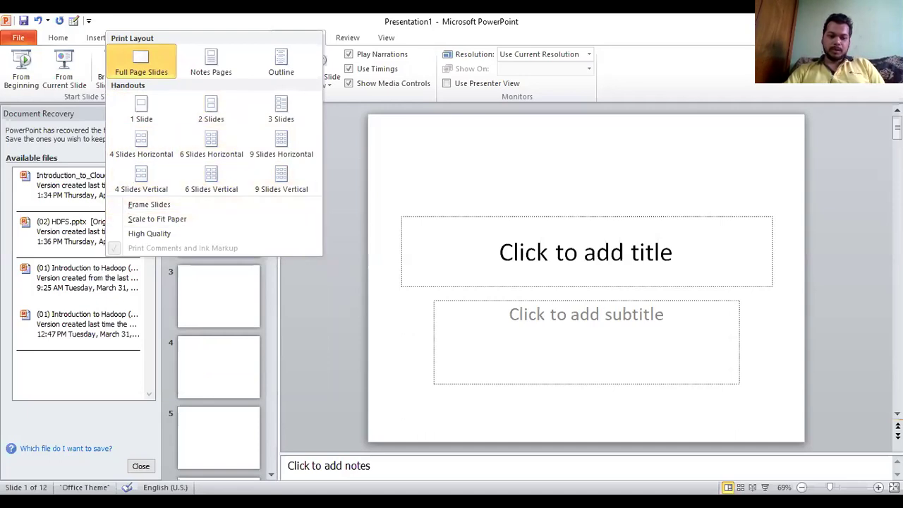
key("Escape")
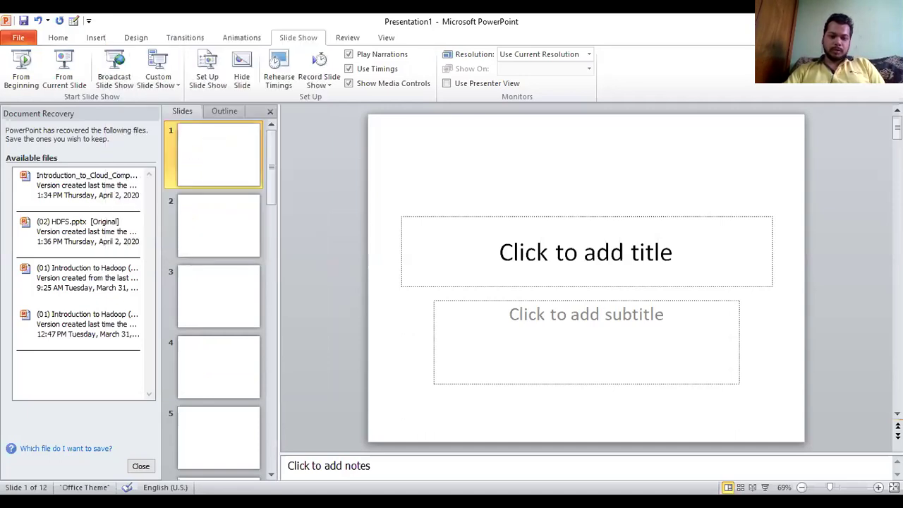
left_click(182, 302)
key("Escape")
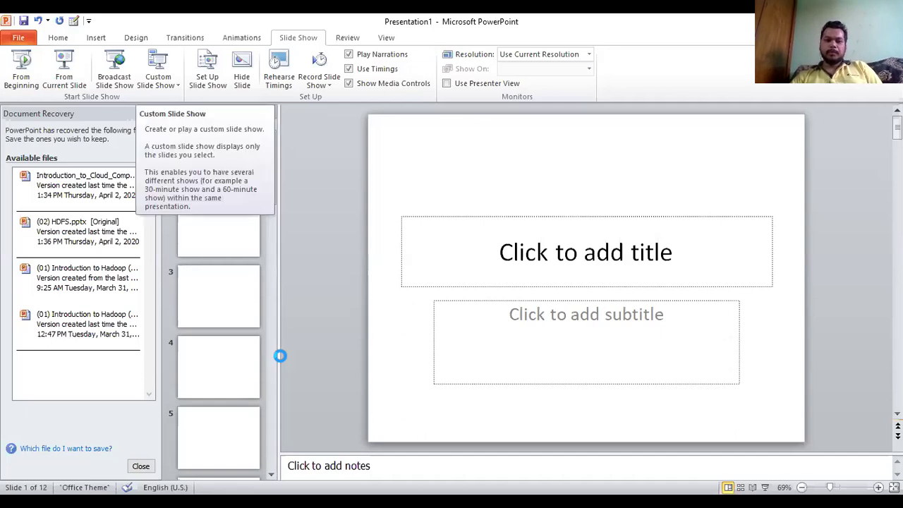
Step: Start a new custom slide show and name it Section MBA1A
left_click(158, 76)
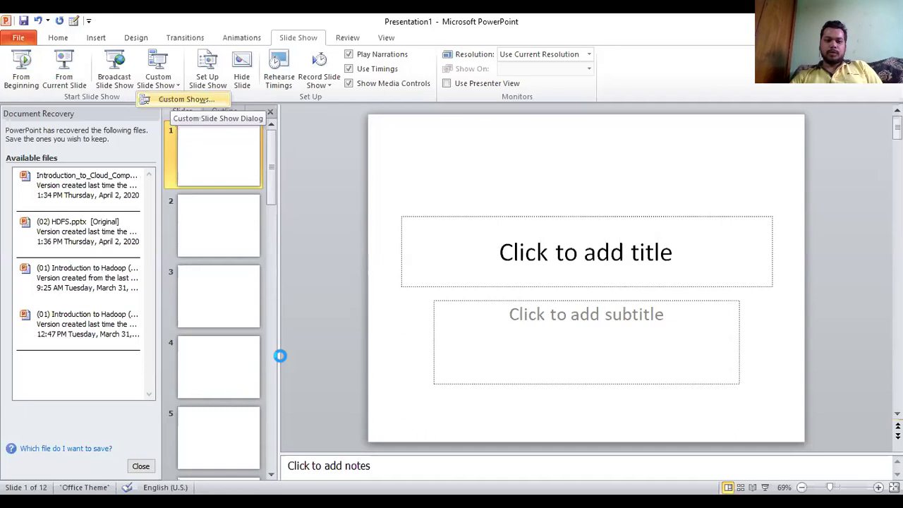
left_click(186, 99)
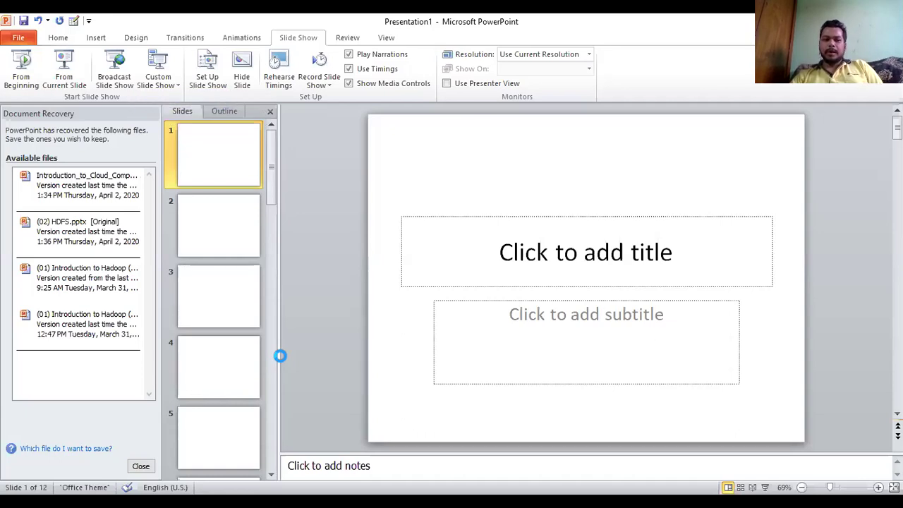
left_click(162, 79)
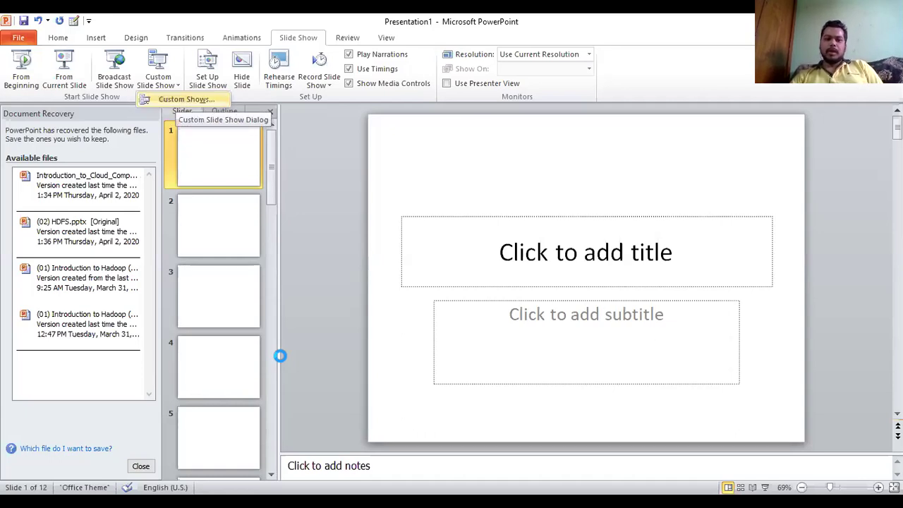
right_click(177, 100)
left_click(177, 100)
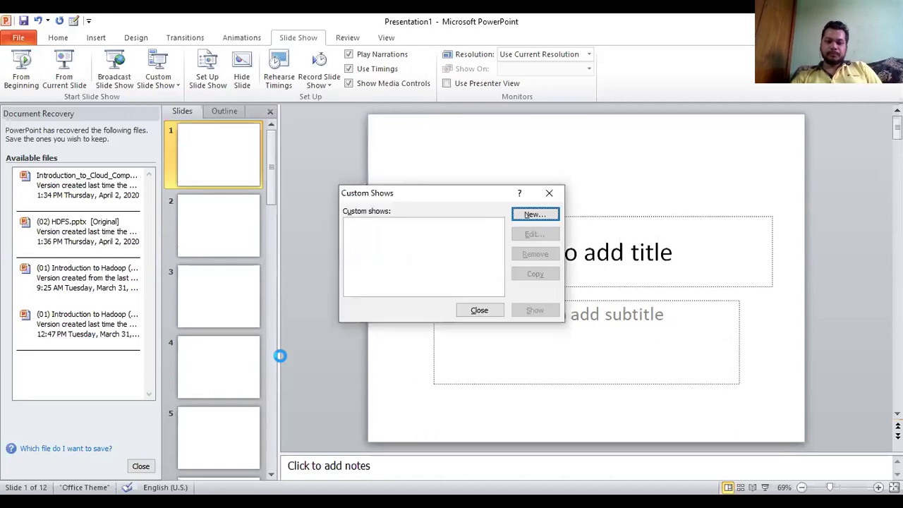
key("Return")
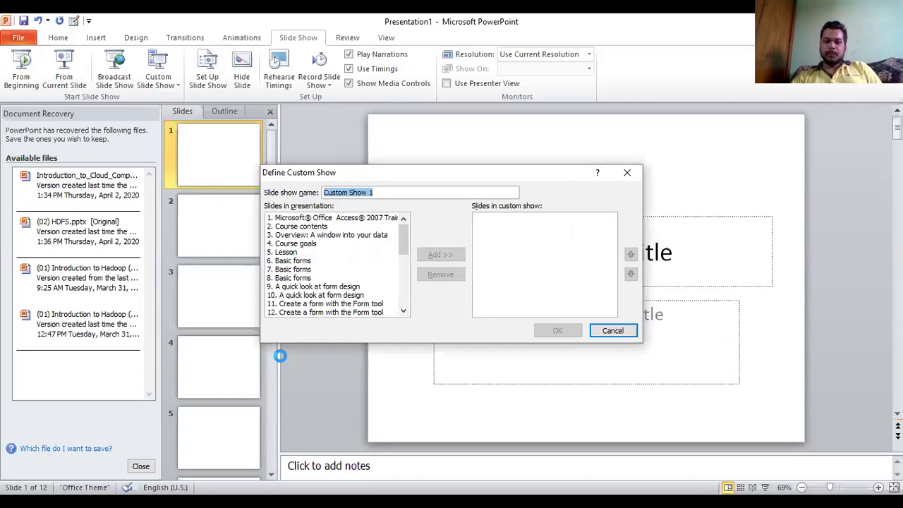
key("BackSpace")
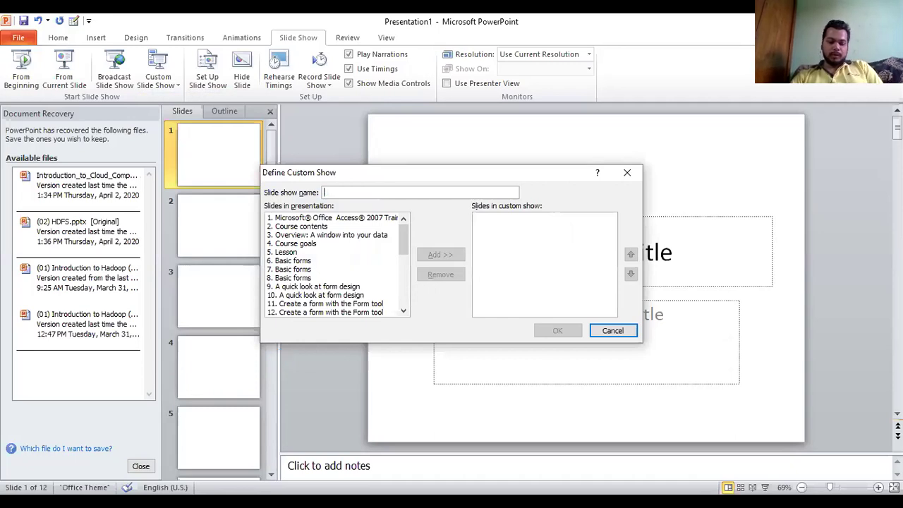
type("Secti")
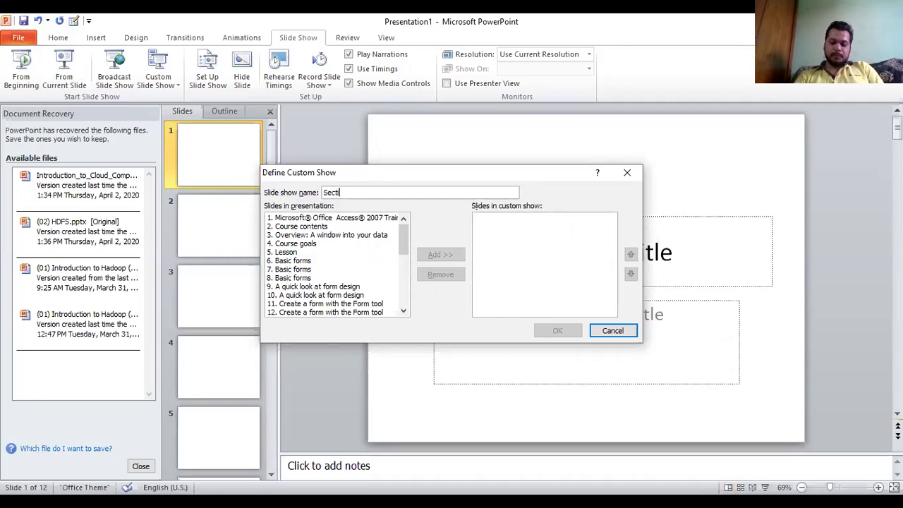
type("on A")
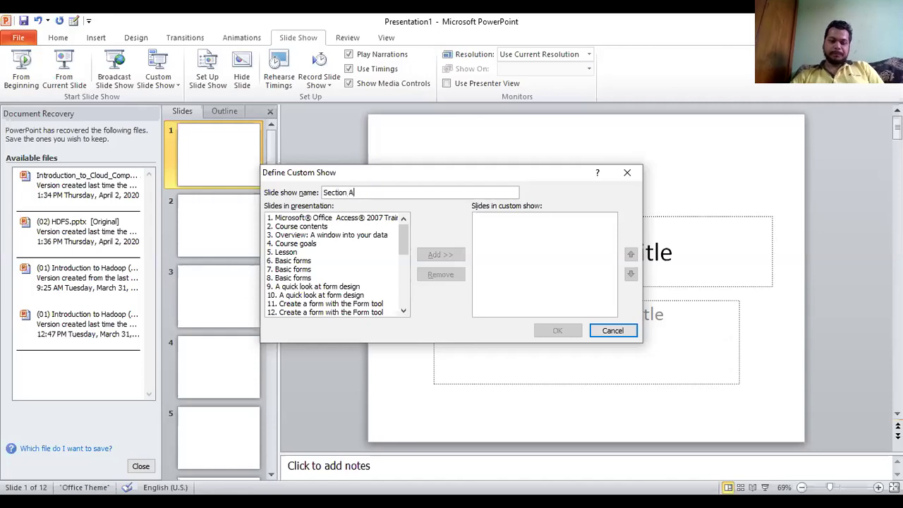
key("Left")
type("MBA 1")
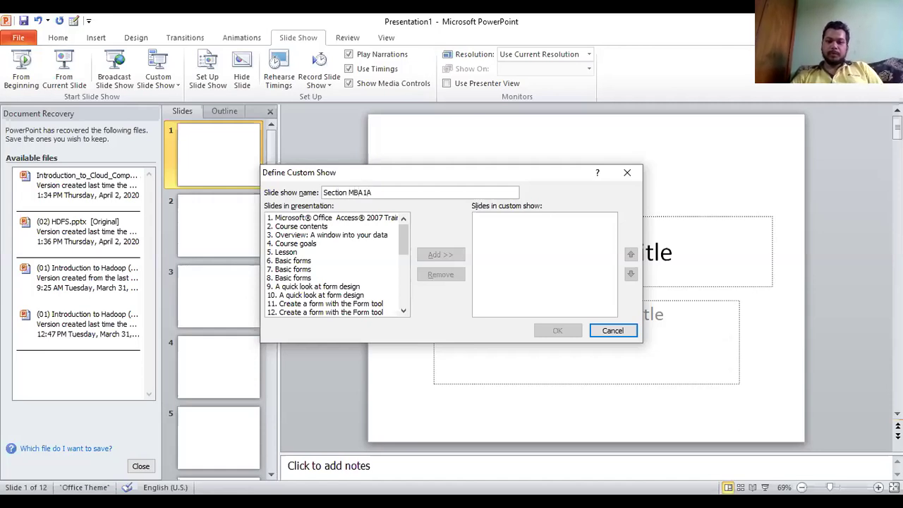
Step: Add slides 1, 4, 5, 6 and 10 of the presentation to the custom show
left_click(331, 218)
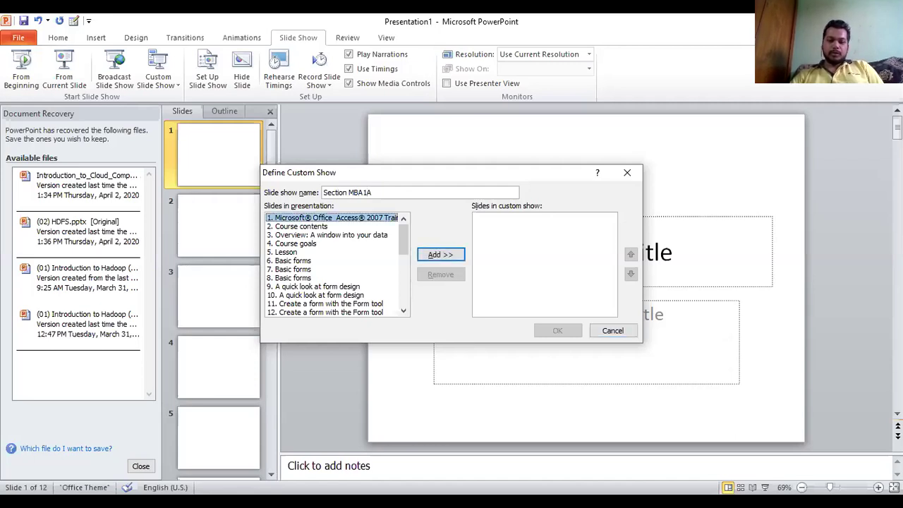
left_click(332, 235)
left_click(332, 218)
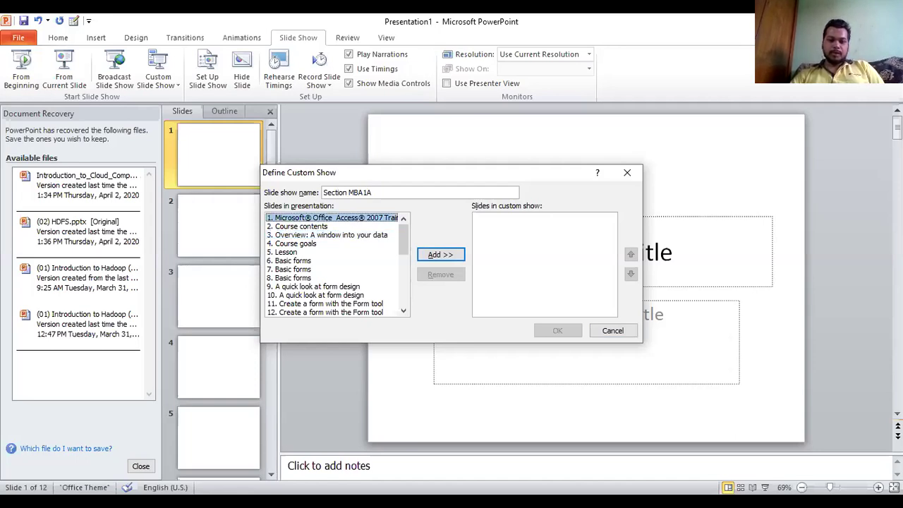
left_click(332, 244, "ctrl")
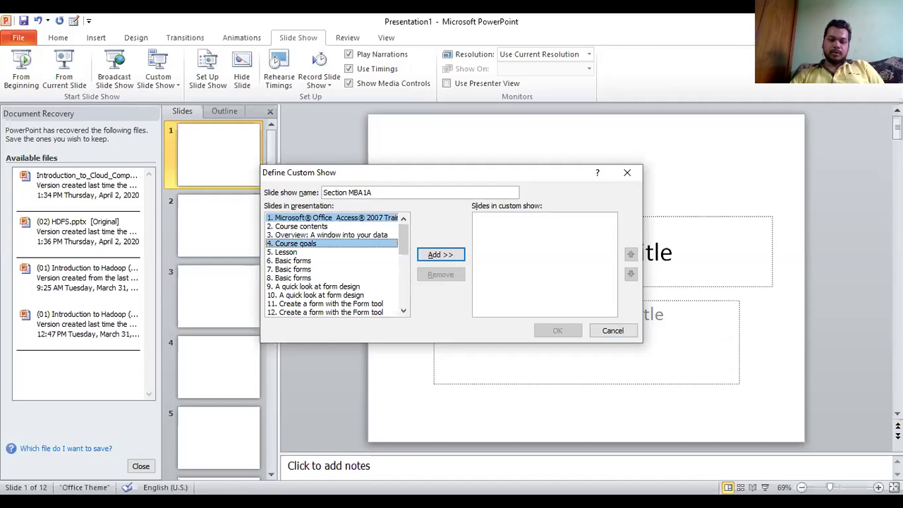
left_click(332, 252, "ctrl")
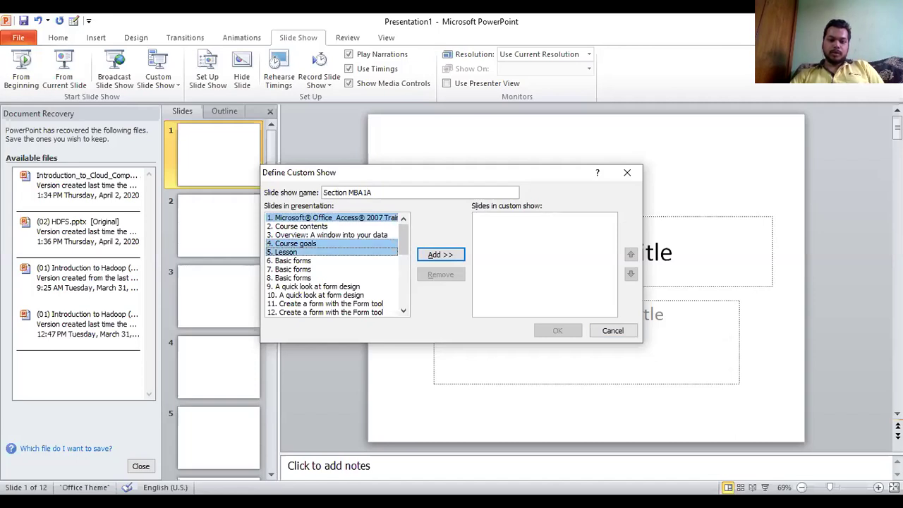
left_click(332, 261, "ctrl")
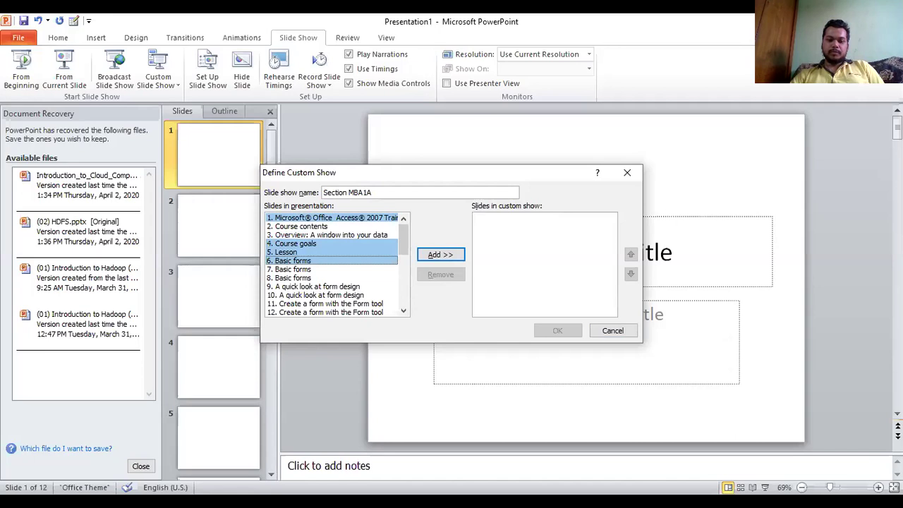
left_click(331, 295, "ctrl")
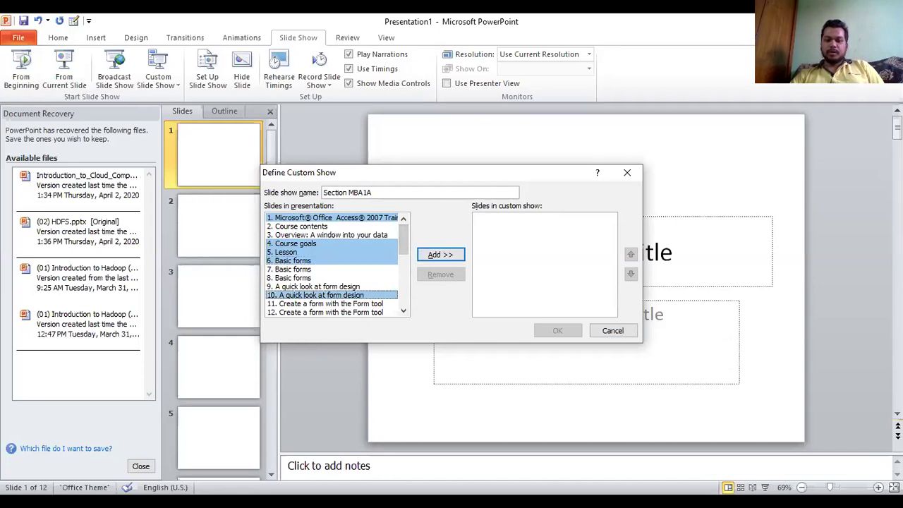
left_click(440, 254)
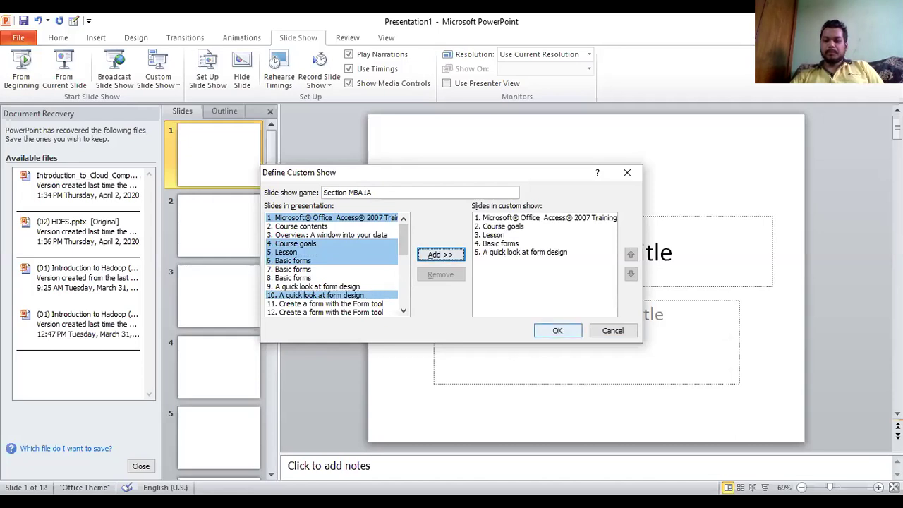
Step: Save the Section MBA1A custom show, start another one named Section MBA1B and copy its name
left_click(557, 330)
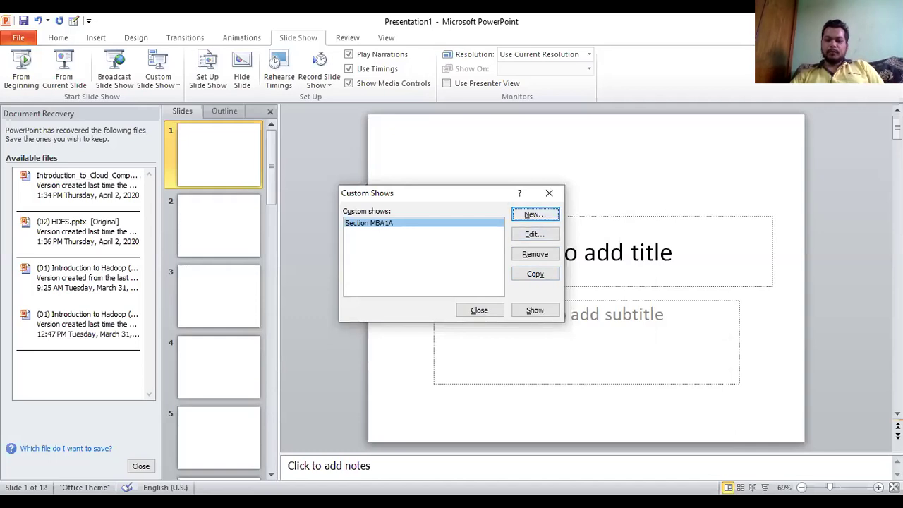
key("Return")
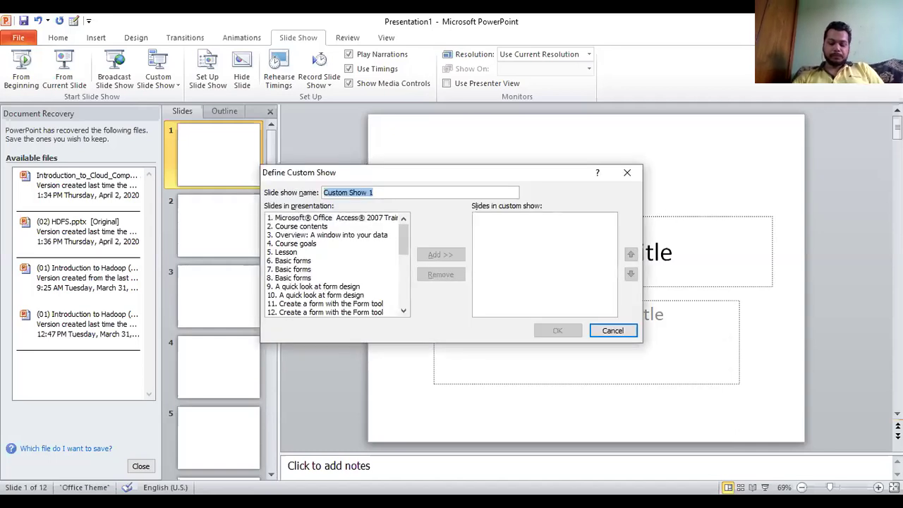
type("Se ")
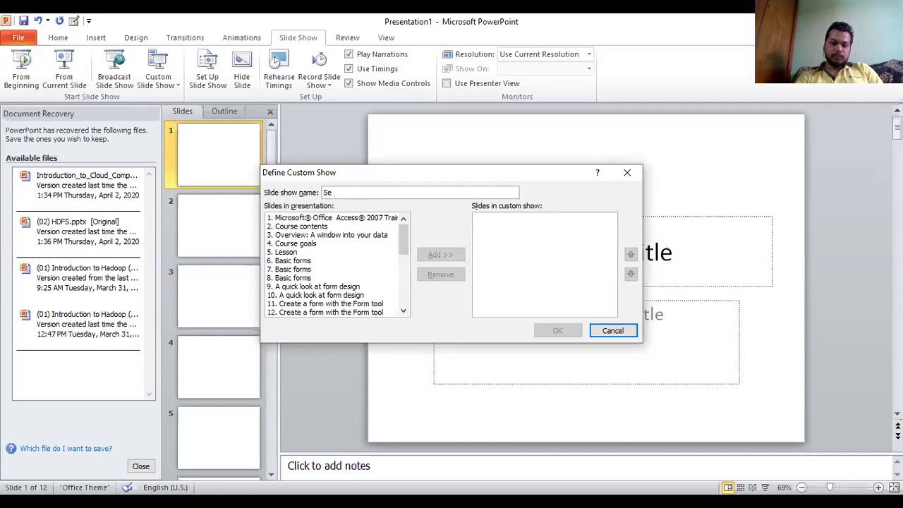
type("ction MBA1B")
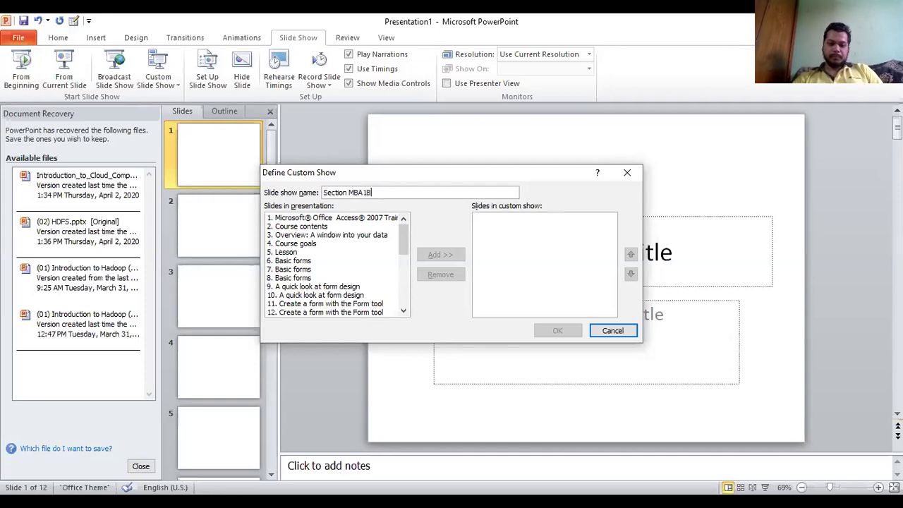
key("ctrl+a")
key("ctrl+c")
key("Right")
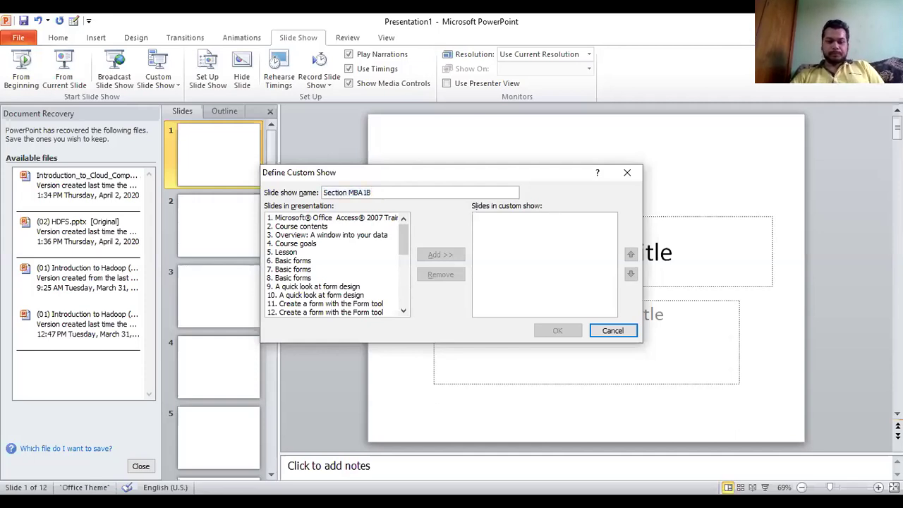
Step: Add slides 1, 8, 9, 11 and 14 of the presentation to Section MBA1B and save the custom show
left_click(332, 218)
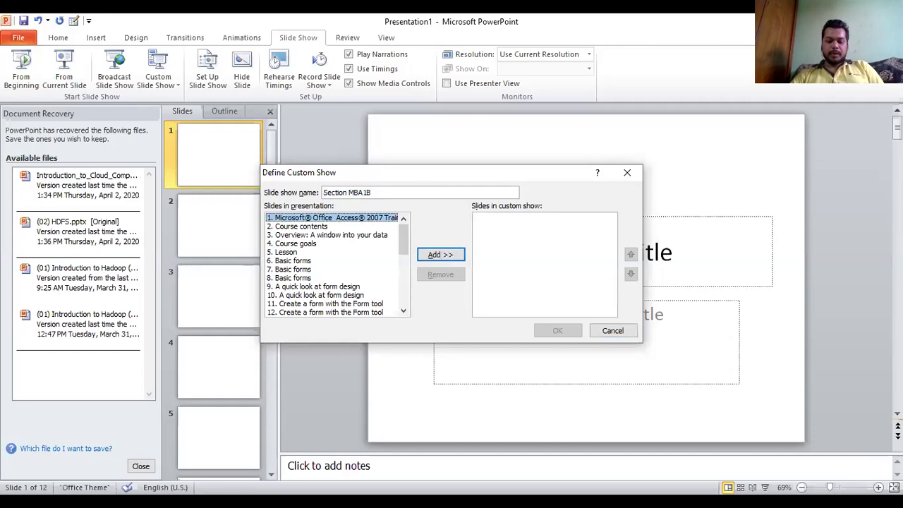
left_click(332, 278, "ctrl")
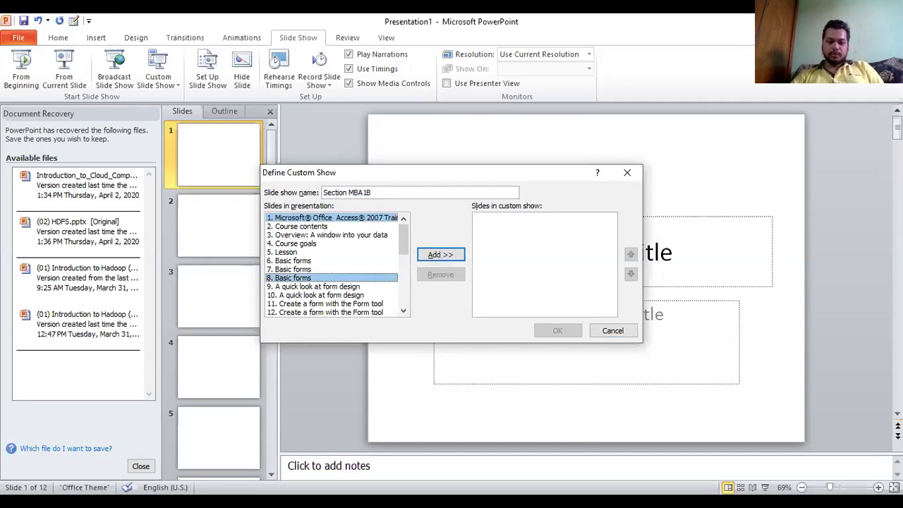
left_click(328, 286, "ctrl")
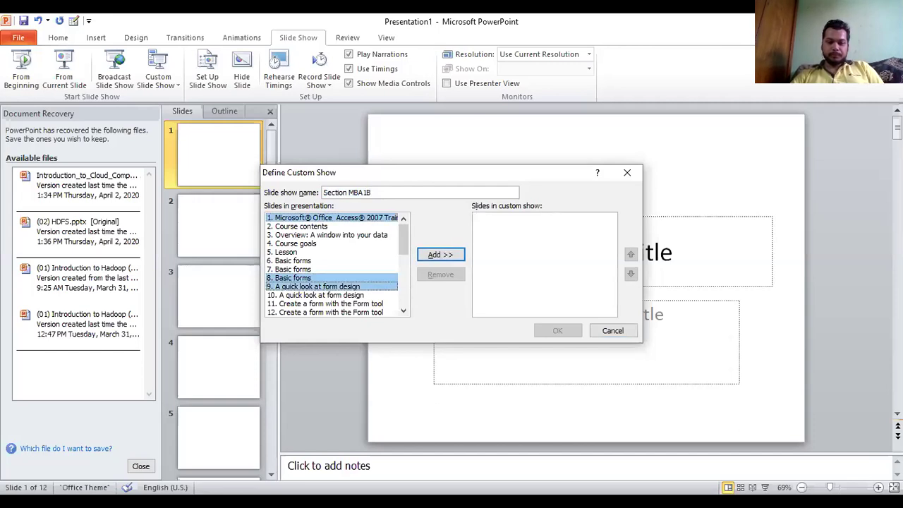
left_click(327, 303, "ctrl")
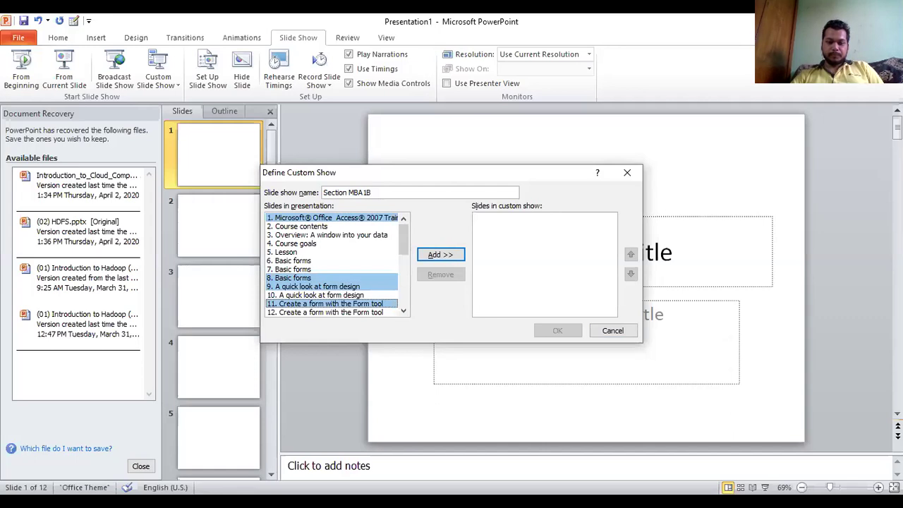
left_click(403, 311)
left_click(404, 311)
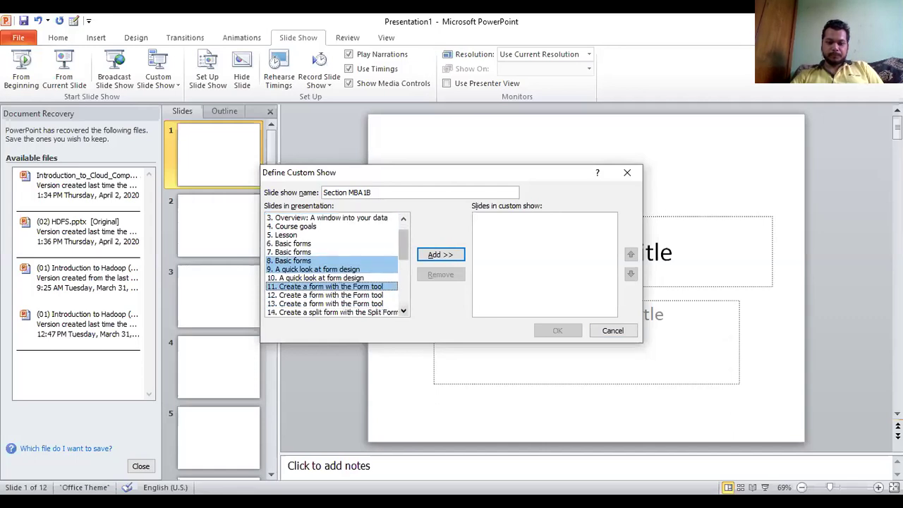
left_click(404, 311)
left_click(404, 311)
left_click(403, 311)
left_click(404, 311)
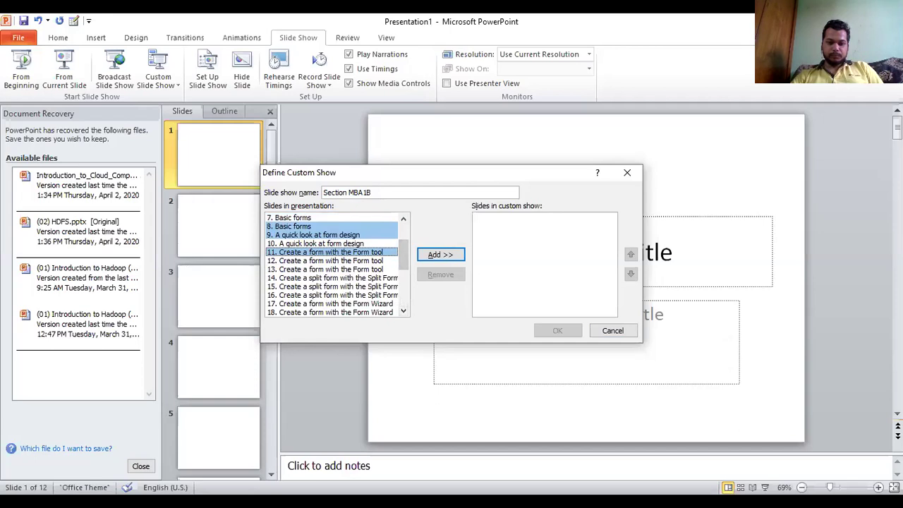
left_click(327, 261, "ctrl")
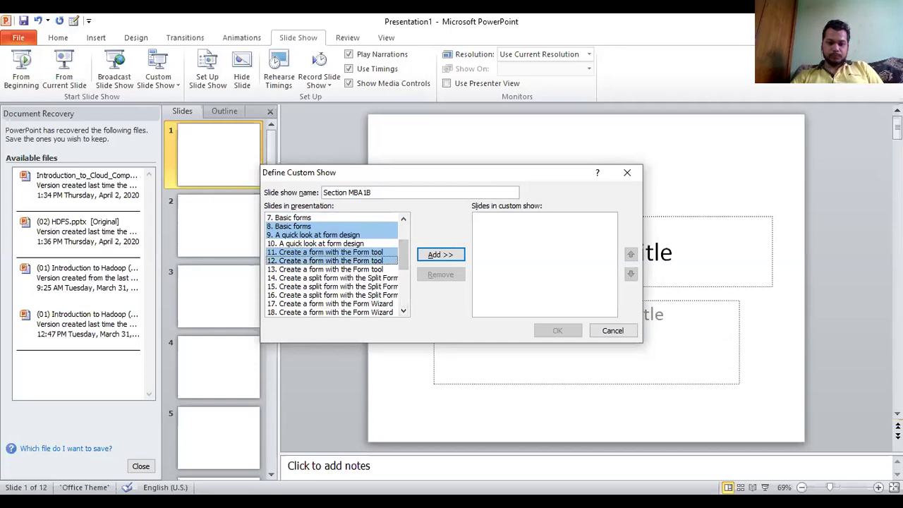
left_click(331, 278, "ctrl")
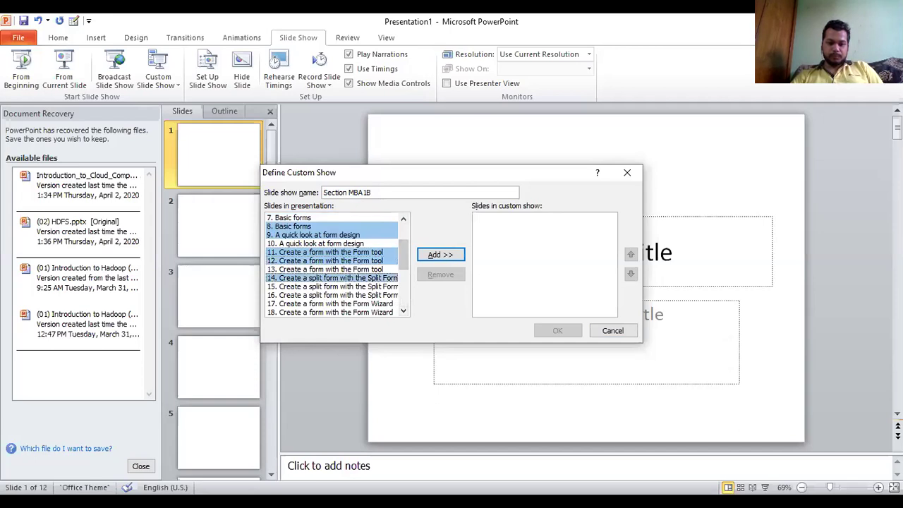
left_click(332, 261, "ctrl")
left_click_drag(404, 255, 404, 232)
left_click(332, 218, "ctrl")
left_click(440, 254)
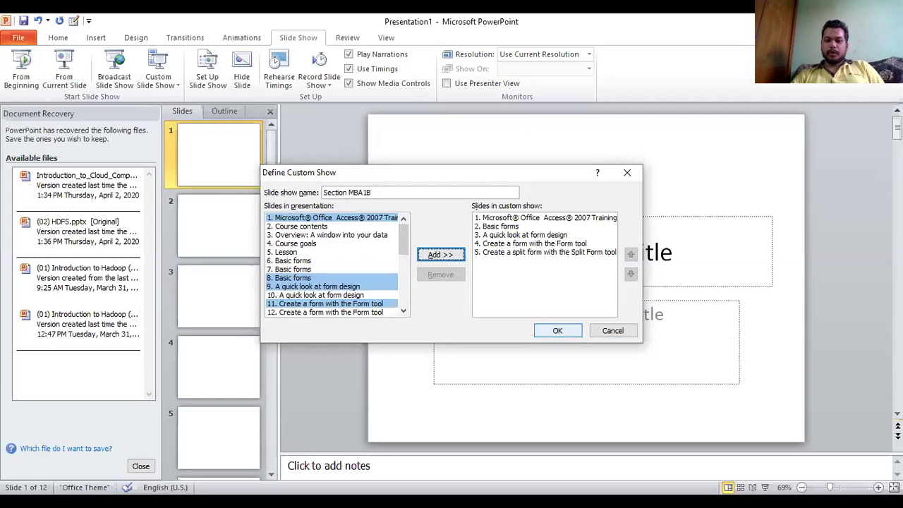
left_click(557, 330)
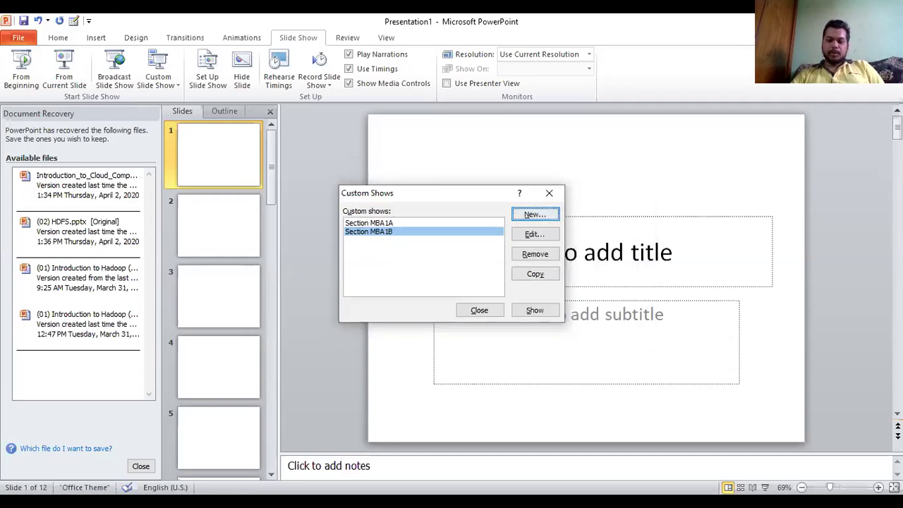
Step: Start a new custom show and name it Section MBA1C, reusing the copied name with its last letter changed
left_click(534, 214)
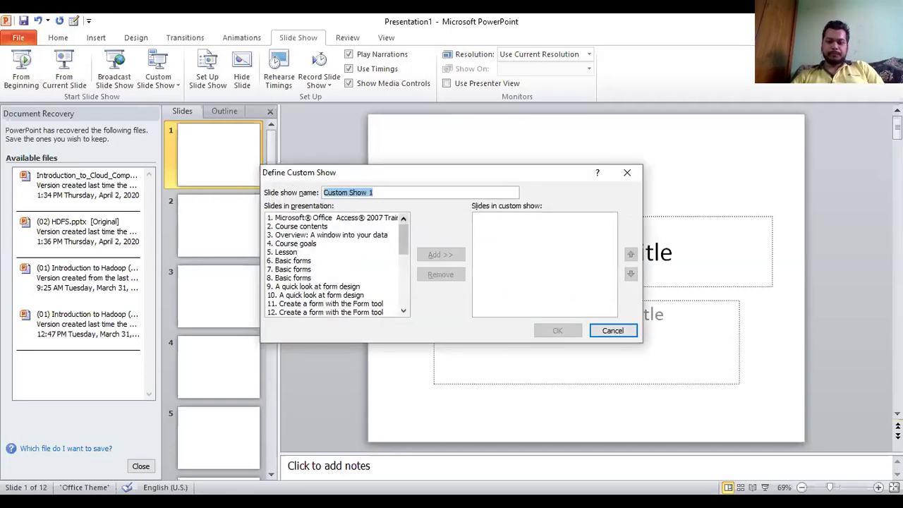
key("ctrl+v")
key("BackSpace")
type("C")
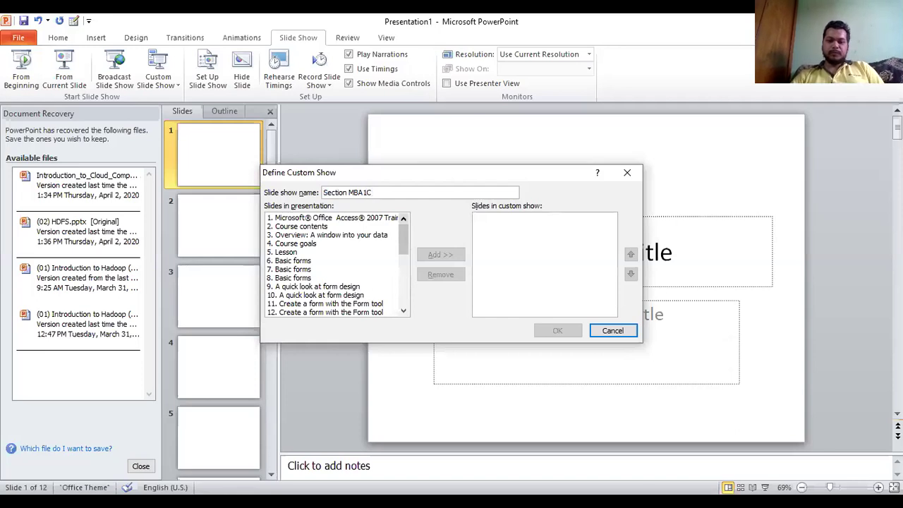
Step: Add slides 1, 9, 17, 19 and 25 of the presentation to Section MBA1C and save the custom show
left_click(332, 218)
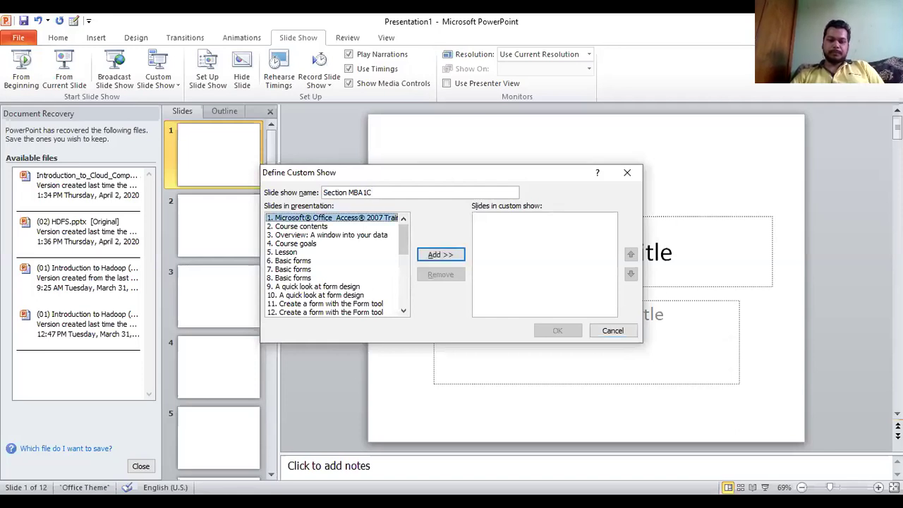
left_click(332, 304, "ctrl")
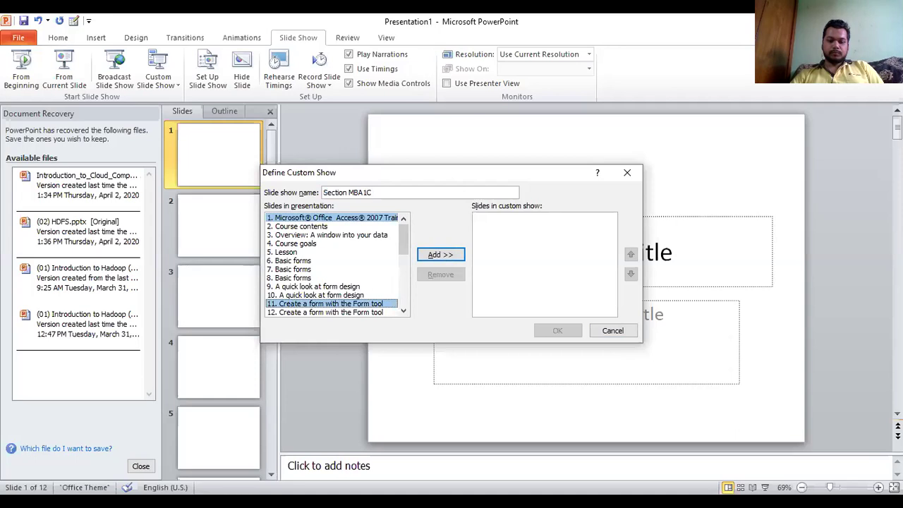
left_click(403, 310)
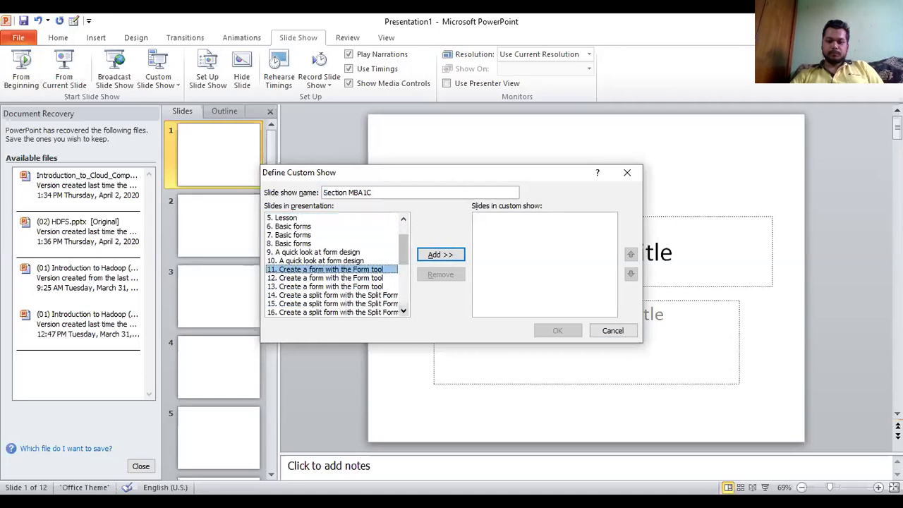
left_click(403, 311)
left_click(332, 295)
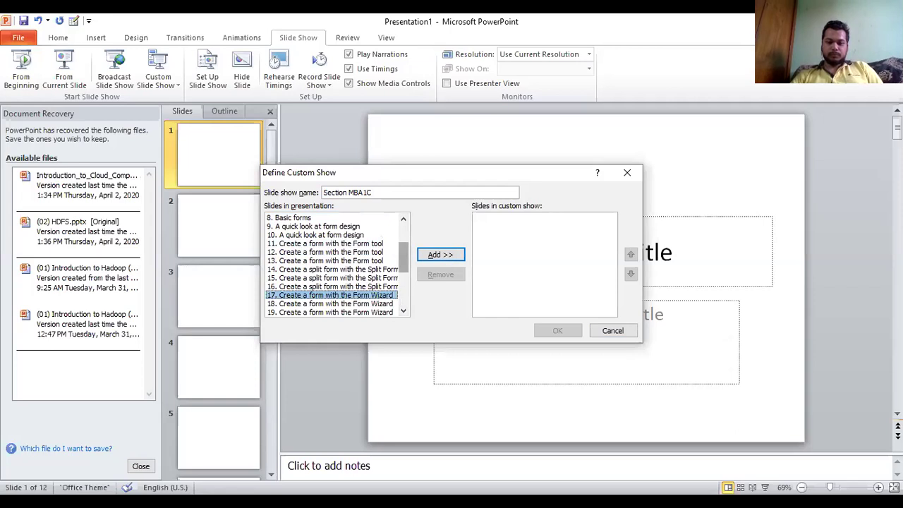
scroll(332, 265, "up", 3)
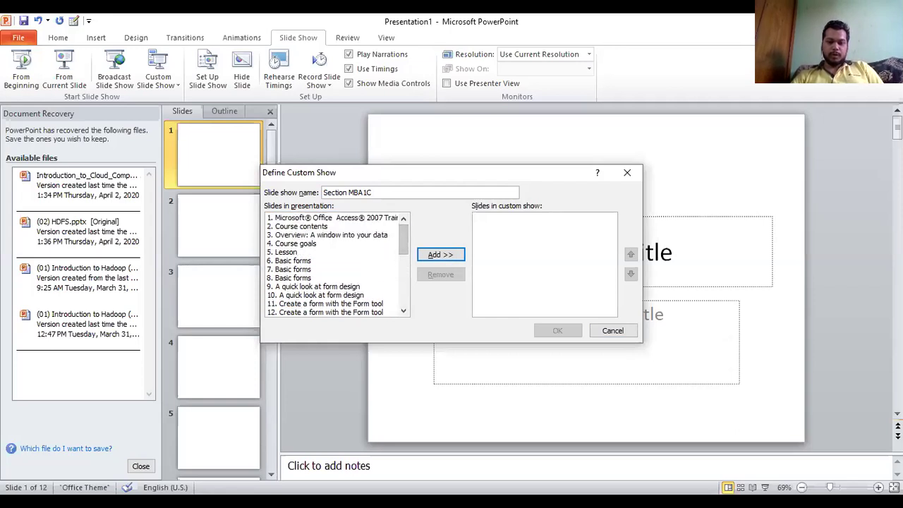
left_click(331, 218)
left_click(332, 287, "ctrl")
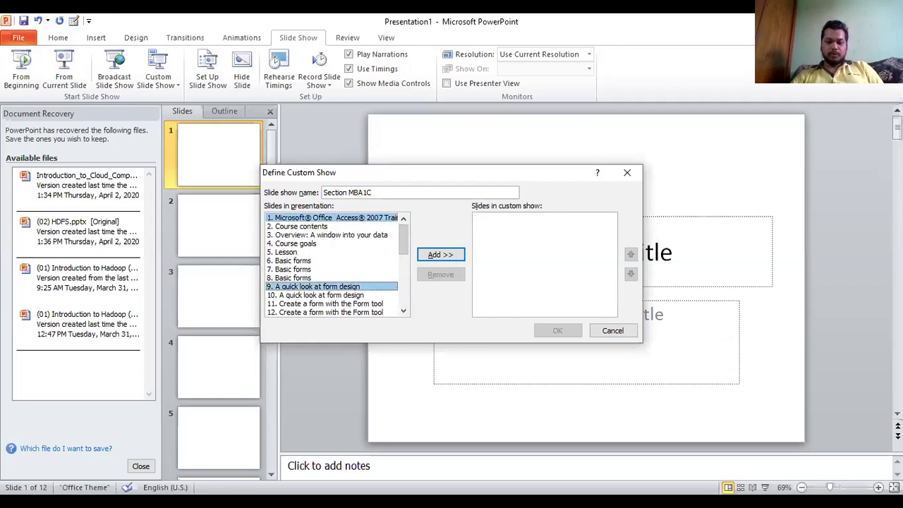
scroll(332, 265, "down", 5)
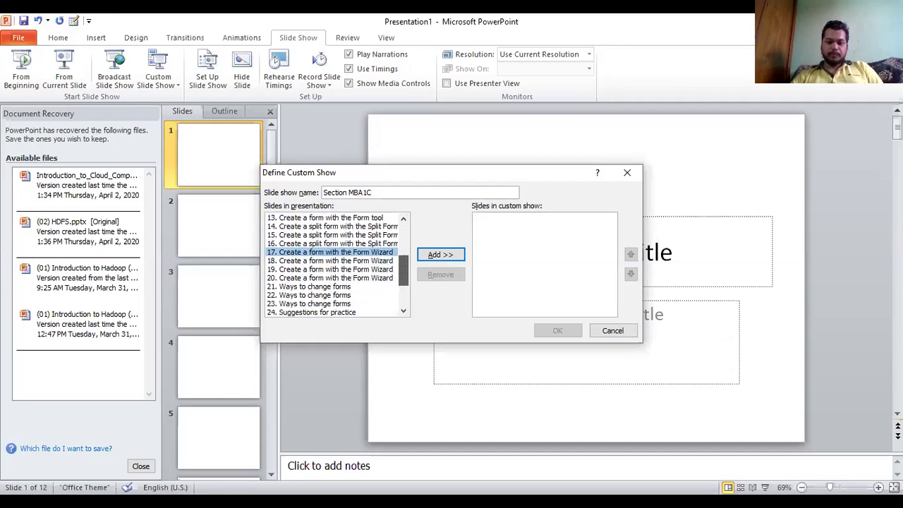
left_click(330, 235, "ctrl")
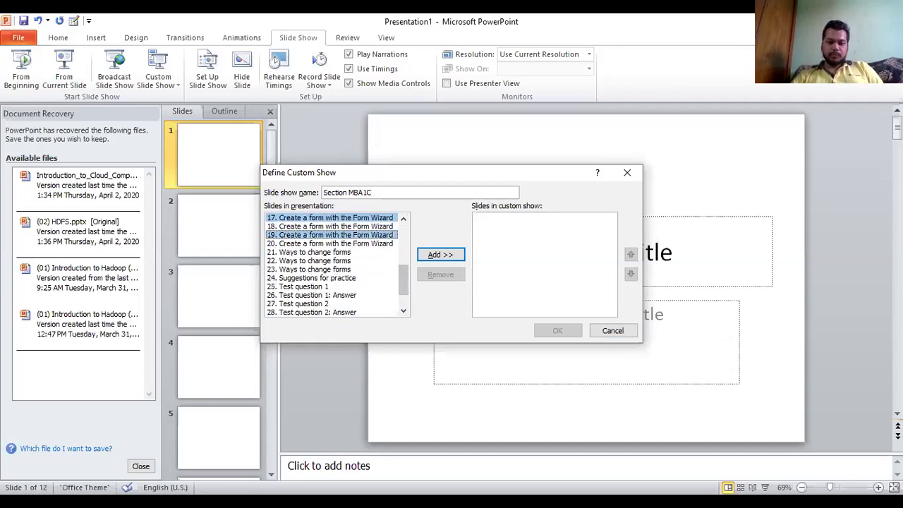
left_click(330, 287, "ctrl")
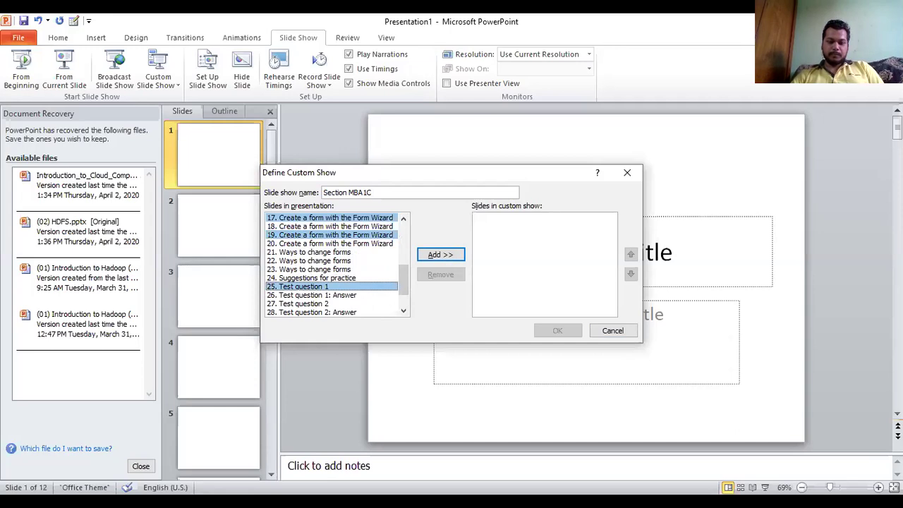
left_click(440, 254)
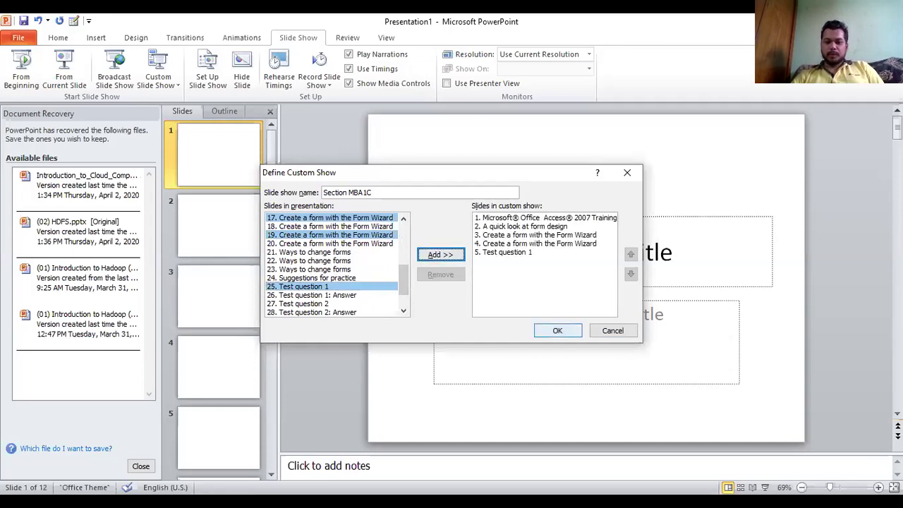
left_click(558, 330)
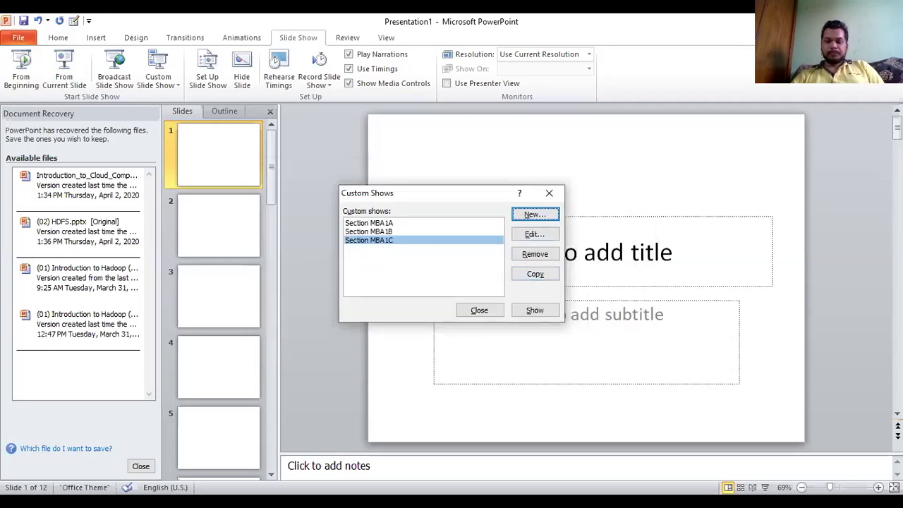
Step: Start a new custom show named PGDM1 and add slides 1, 9, 29, 31 and 32 of the presentation to it
left_click(536, 214)
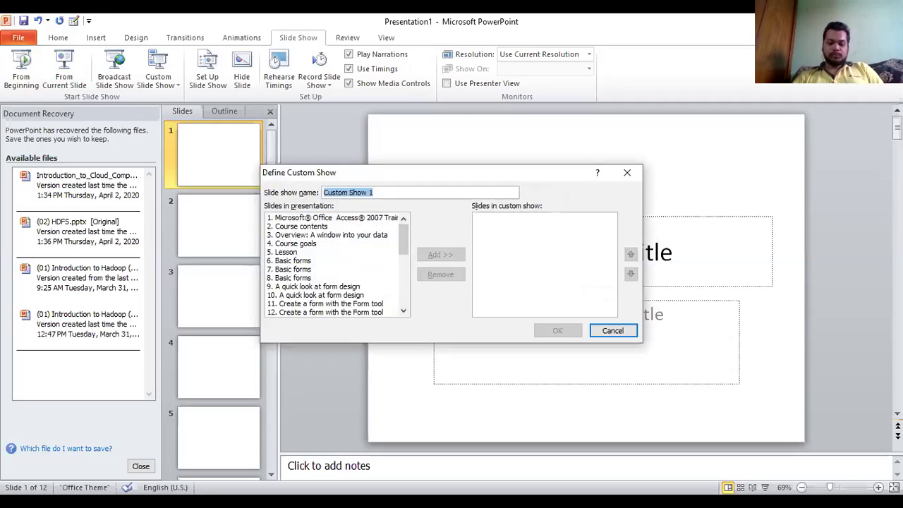
type("PGDM1")
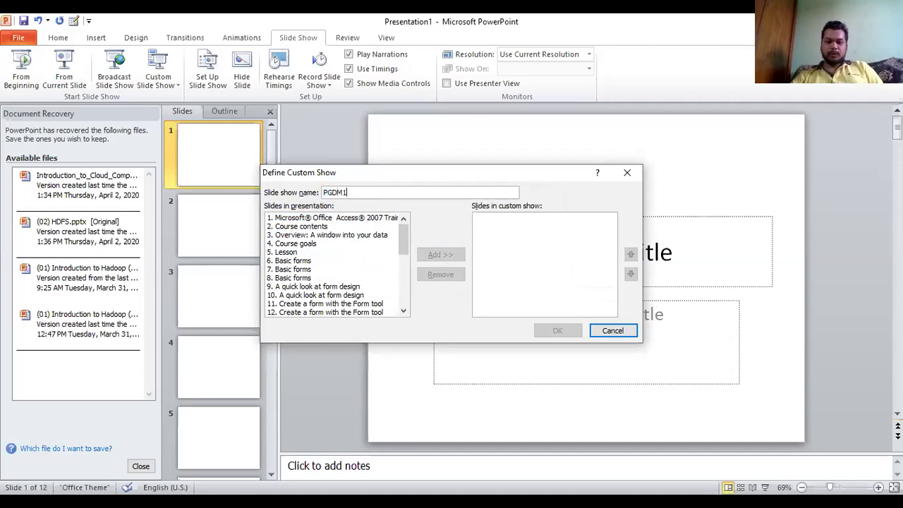
left_click(332, 218)
left_click(317, 287, "ctrl")
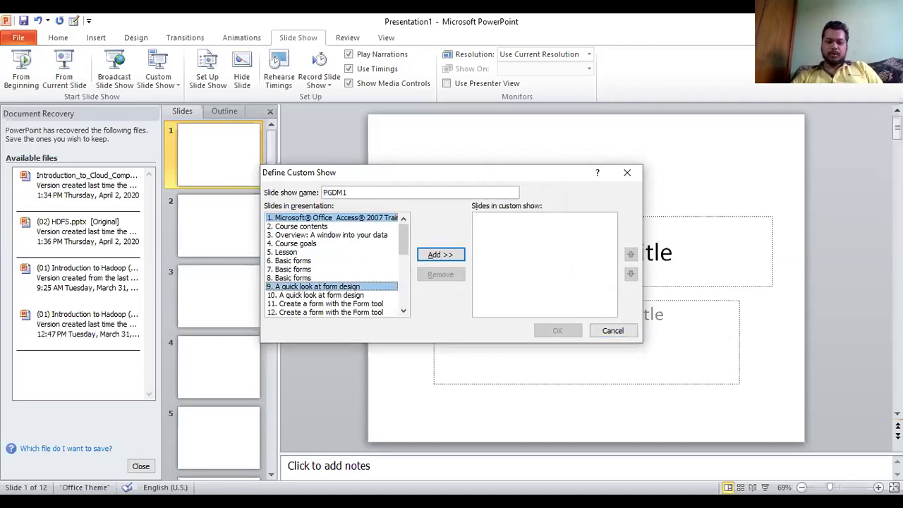
scroll(332, 264, "down", 7)
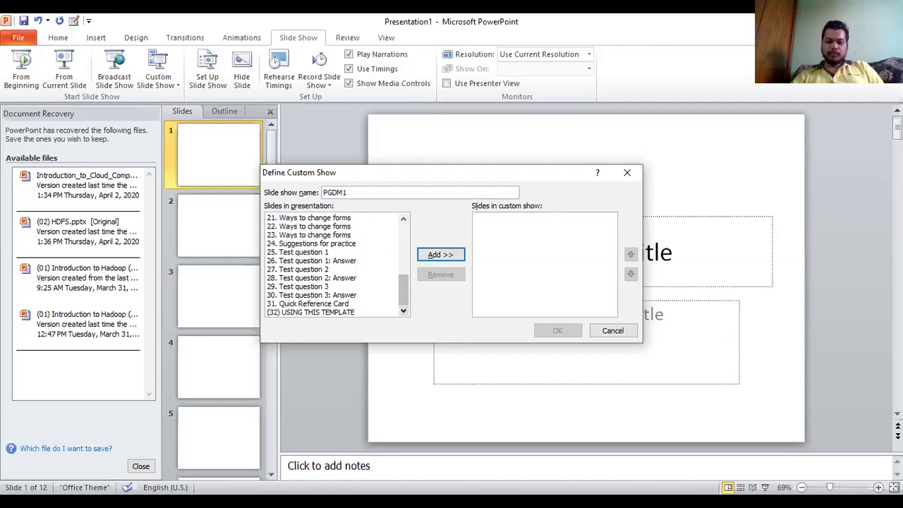
left_click(328, 287, "ctrl")
left_click(328, 303, "ctrl")
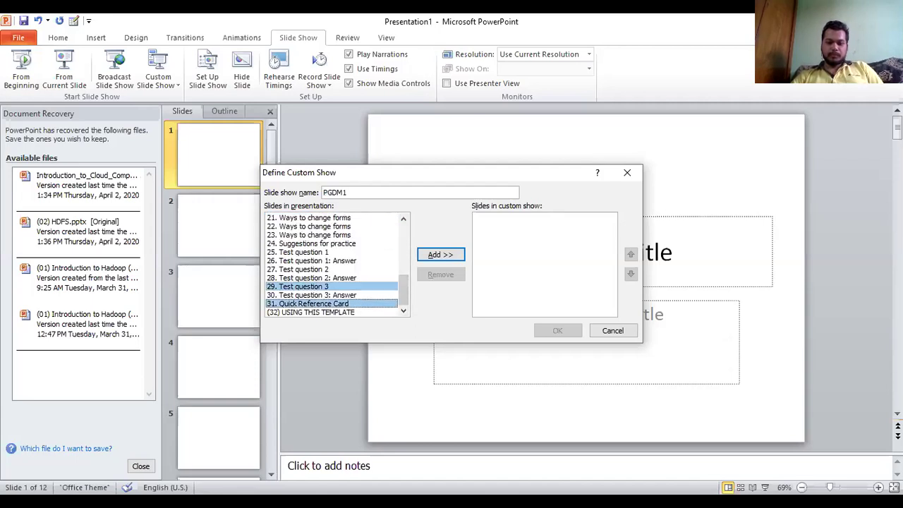
left_click(328, 312, "ctrl")
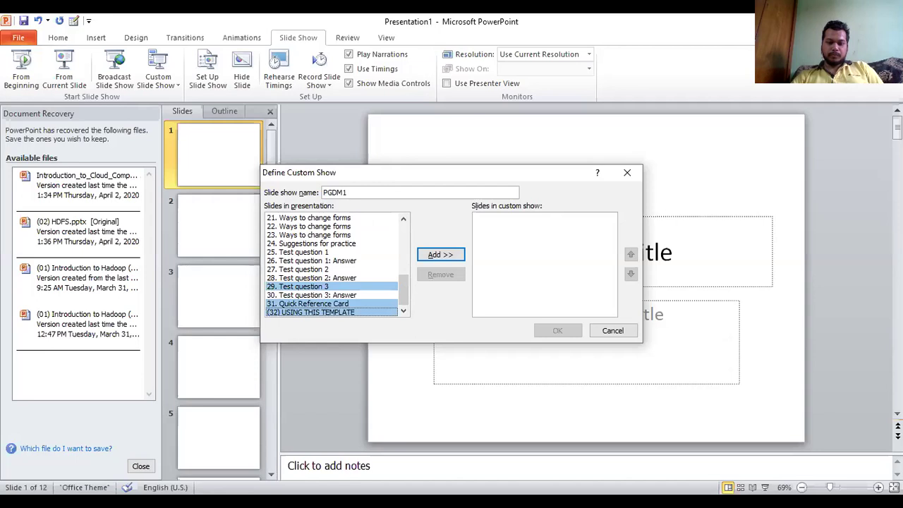
left_click(440, 254)
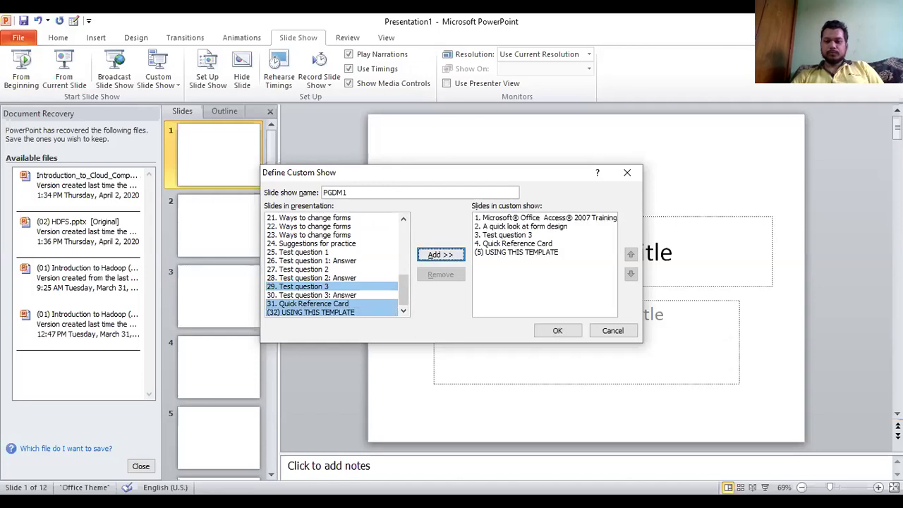
Step: Save the PGDM1 custom show and close the list of custom shows
left_click(558, 331)
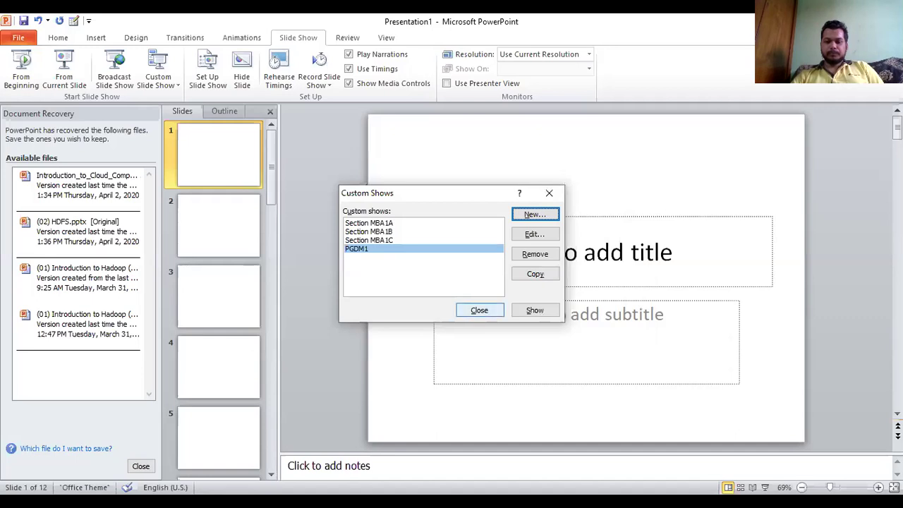
left_click(480, 311)
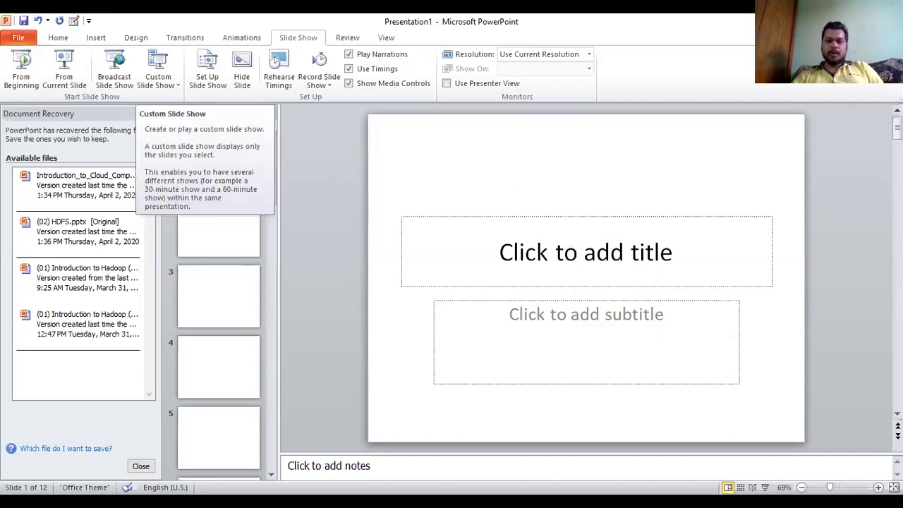
Step: Review the list of saved custom slide shows and start Section MBA1A from it
left_click(158, 84)
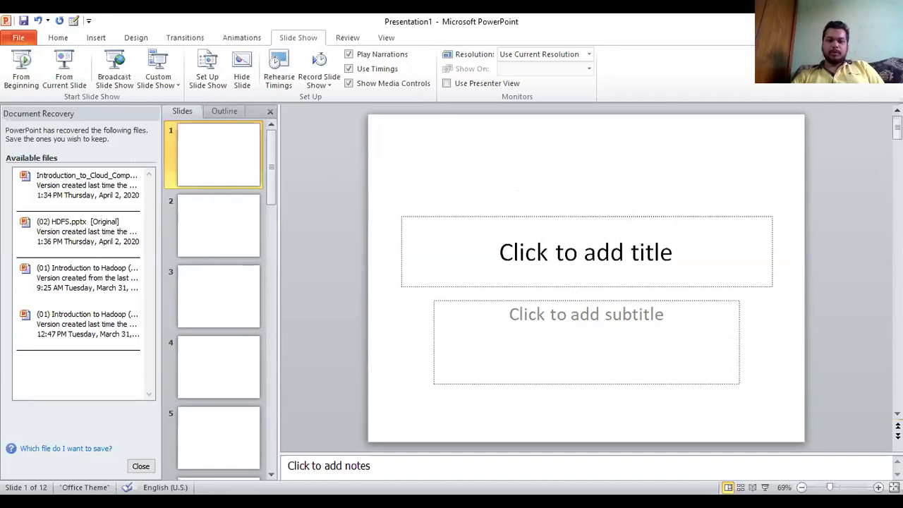
left_click(158, 72)
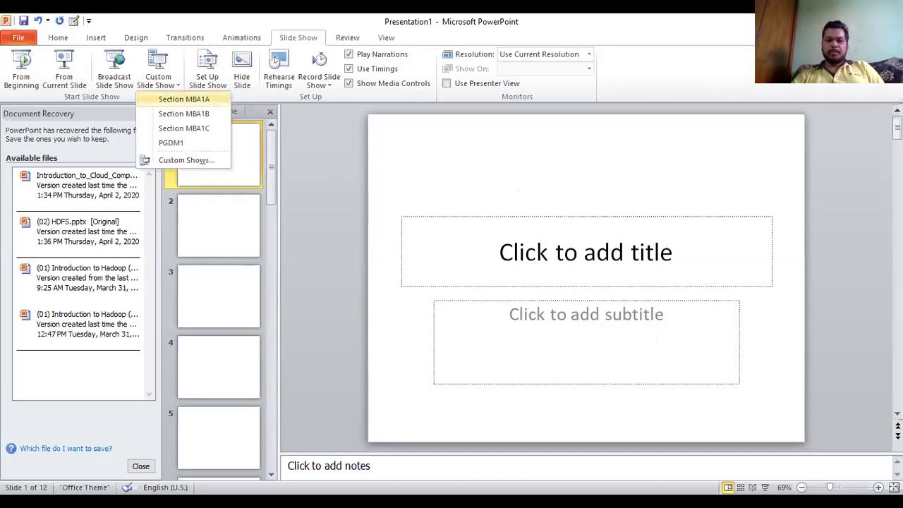
key("Escape")
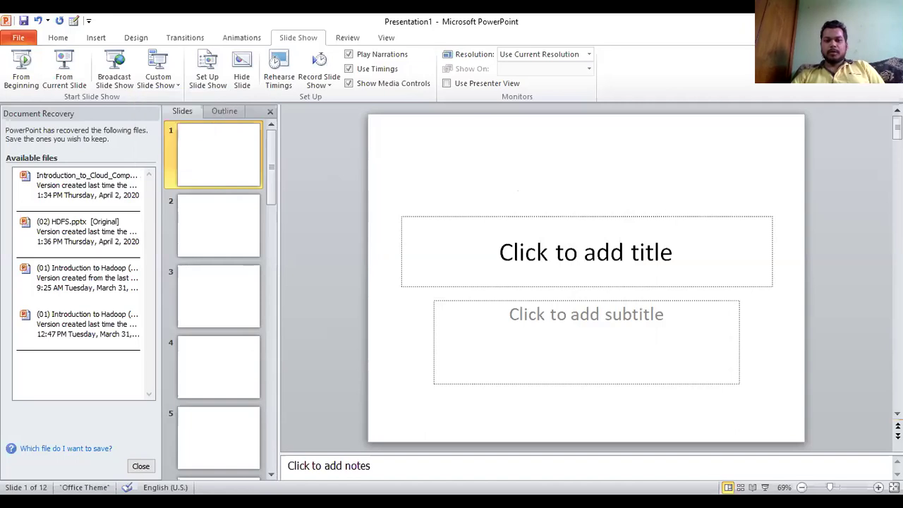
left_click(158, 81)
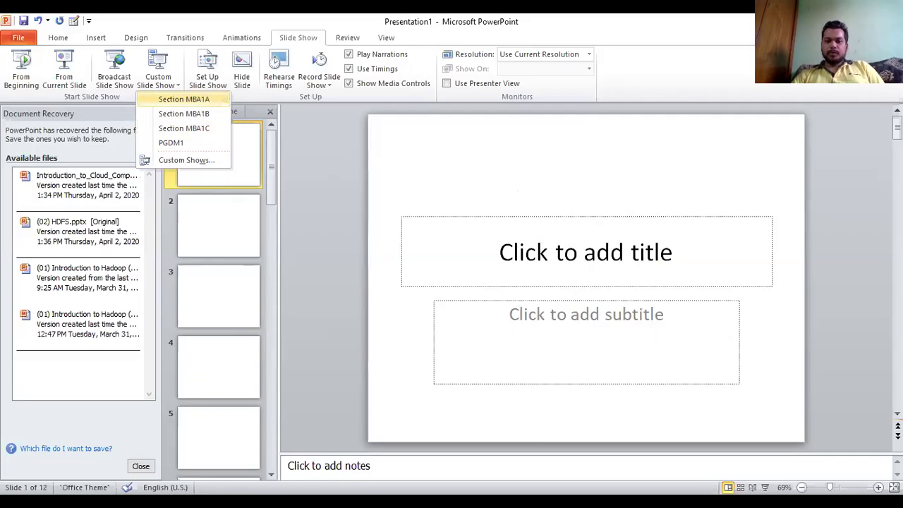
key("Return")
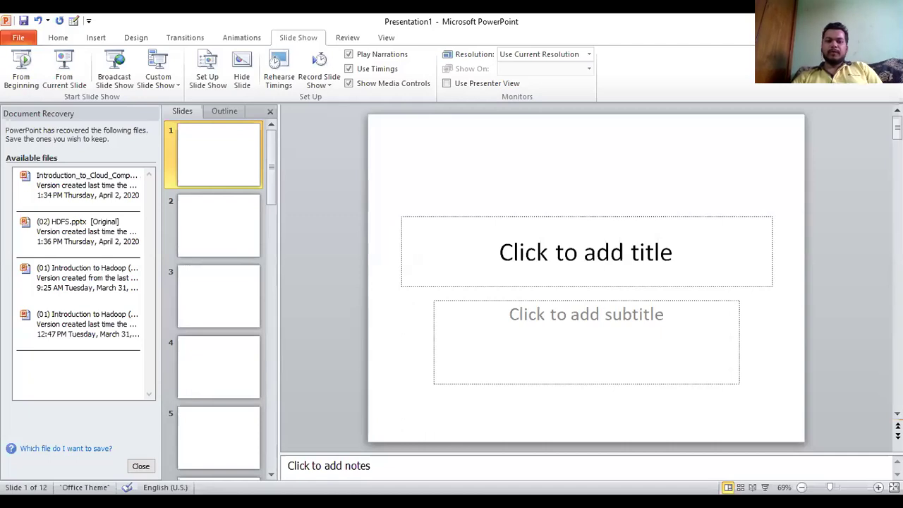
left_click(158, 77)
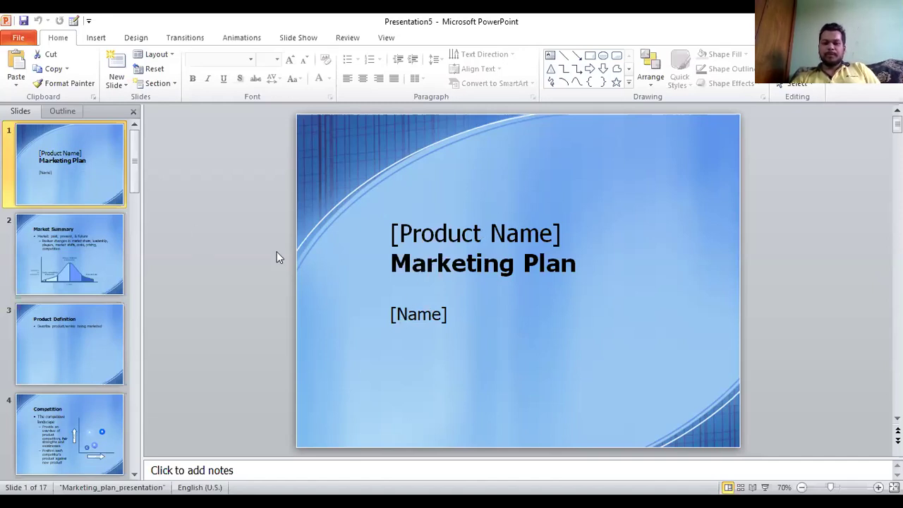
Step: Browse the marketing plan presentation slide by slide, from Market Summary on slide 2 to Schedule on slide 17
left_click(83, 242)
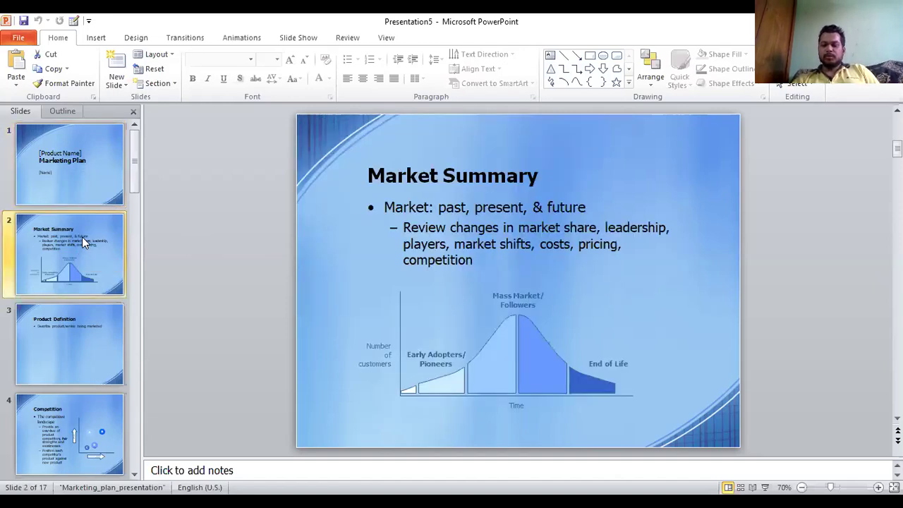
key("Down")
key("Down")
key("Down")
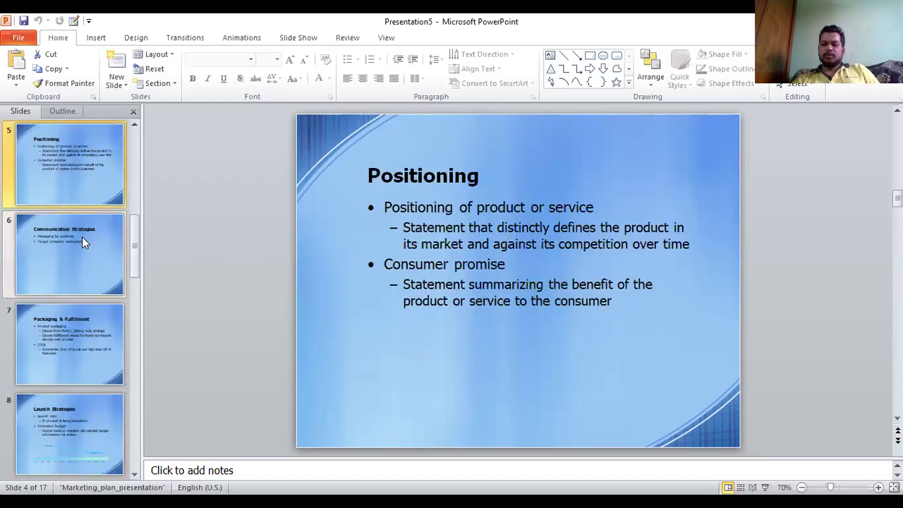
key("Down")
key("Down")
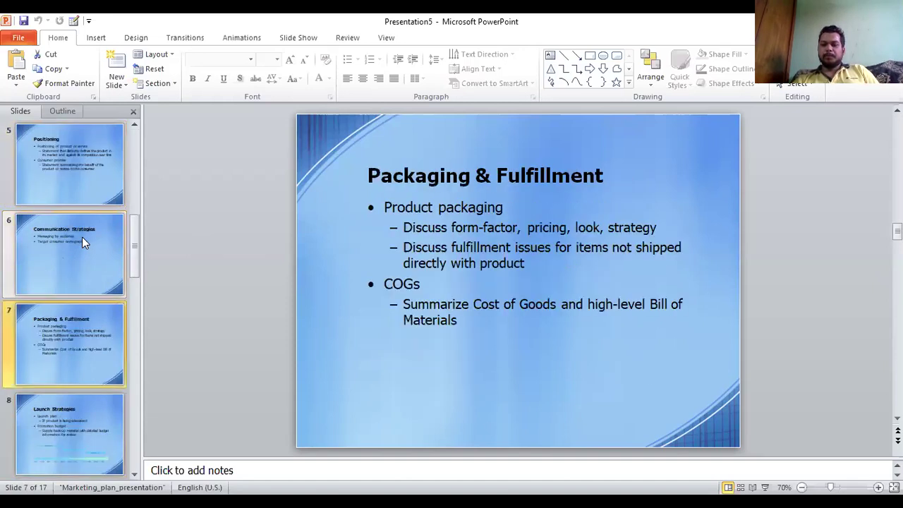
key("Down")
key("Down")
key("Down")
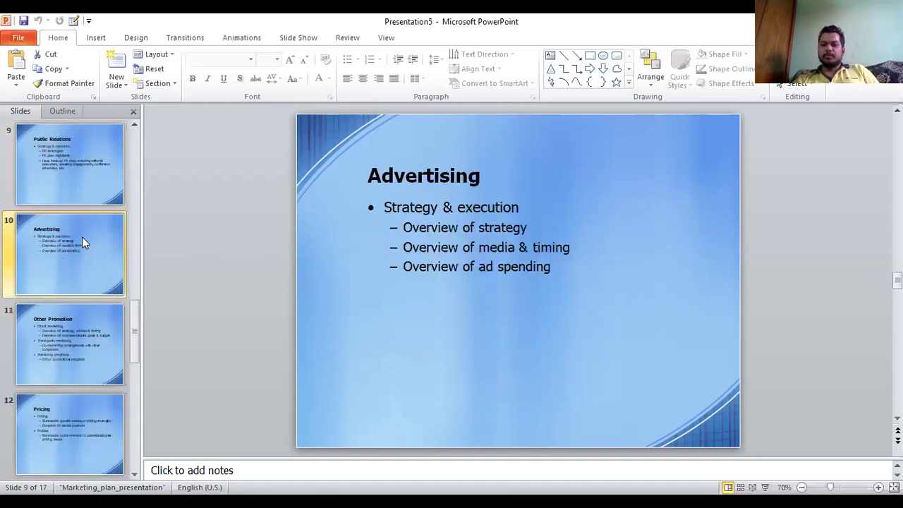
key("Down")
key("Down")
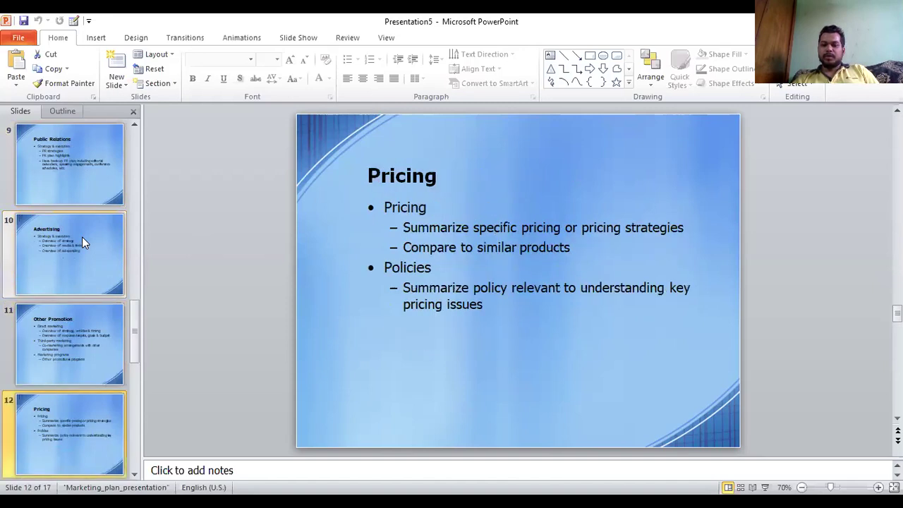
key("Down")
key("Down")
key("Down")
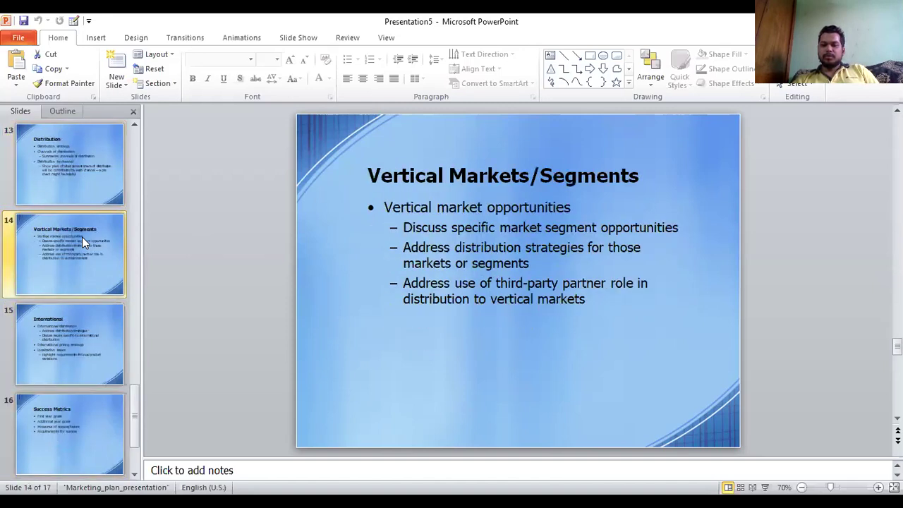
key("Down")
key("Down")
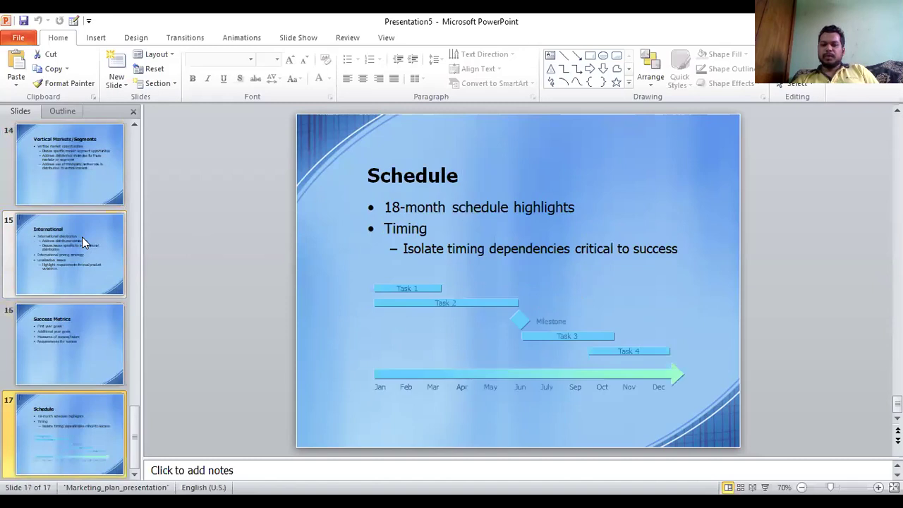